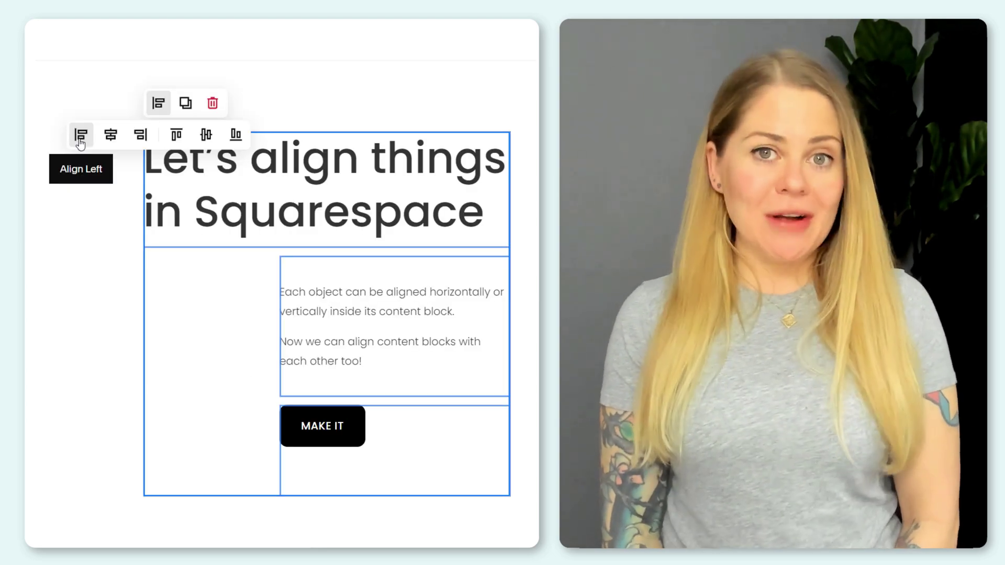
Step: Preview the Align page with the pineapple image from the Squarespace dashboard
{"action": "left_click", "coordinate": [80, 136]}
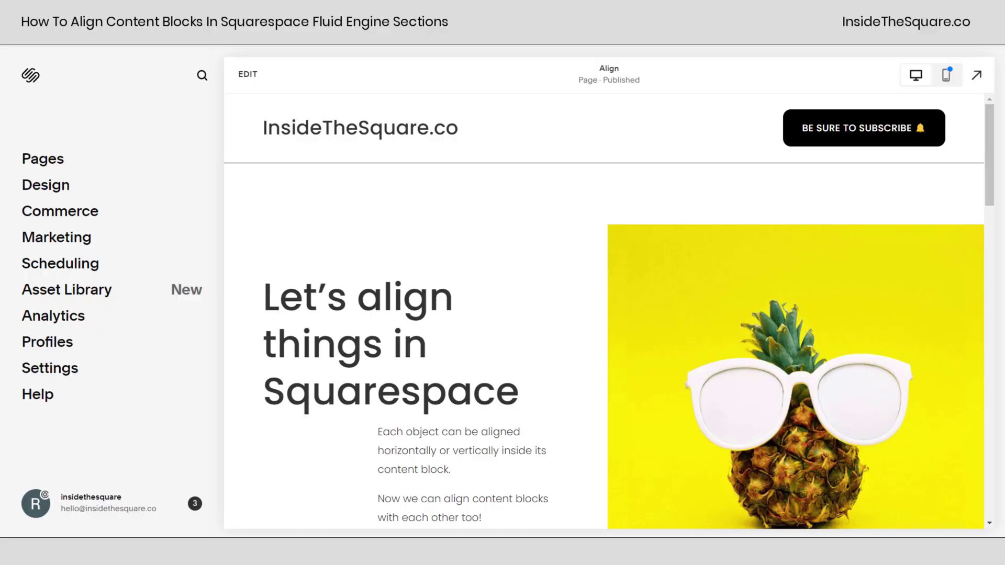
Step: Enter the Fluid Engine editor on the Align page's hero section
{"action": "left_click", "coordinate": [247, 73]}
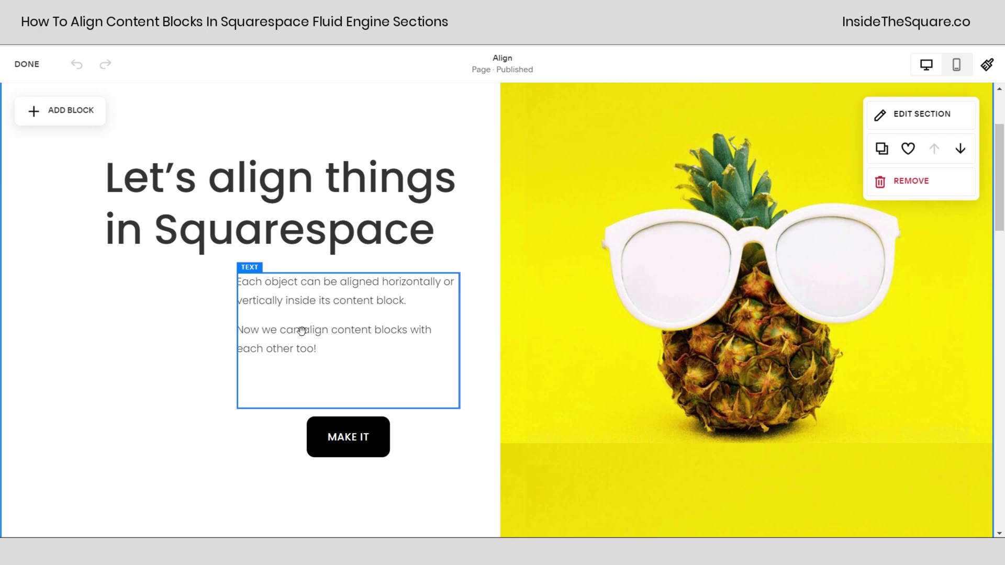
Step: Set the paragraph block's vertical alignment to middle after trying bottom
{"action": "left_click", "coordinate": [400, 344]}
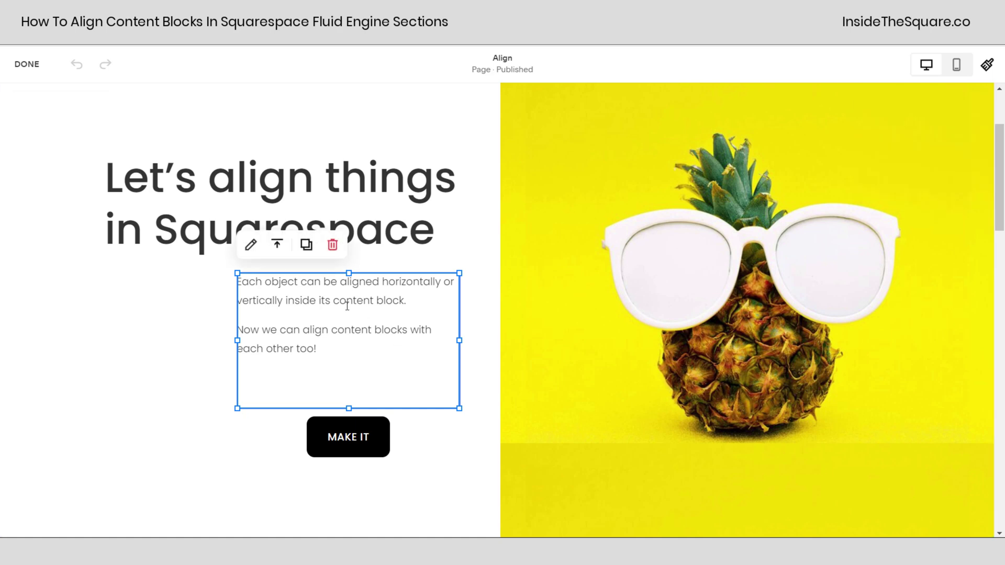
{"action": "left_click", "coordinate": [278, 249]}
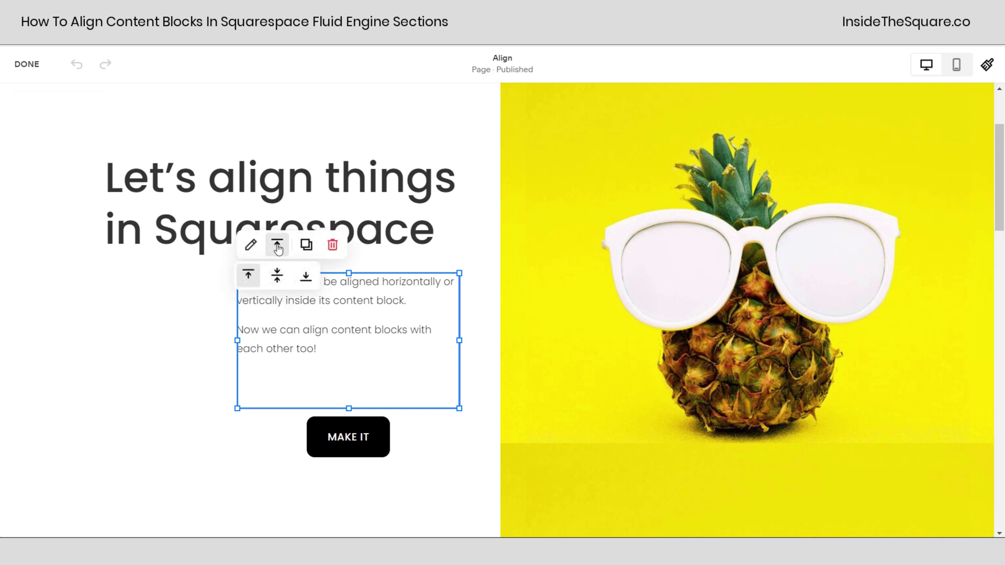
{"action": "left_click", "coordinate": [277, 274]}
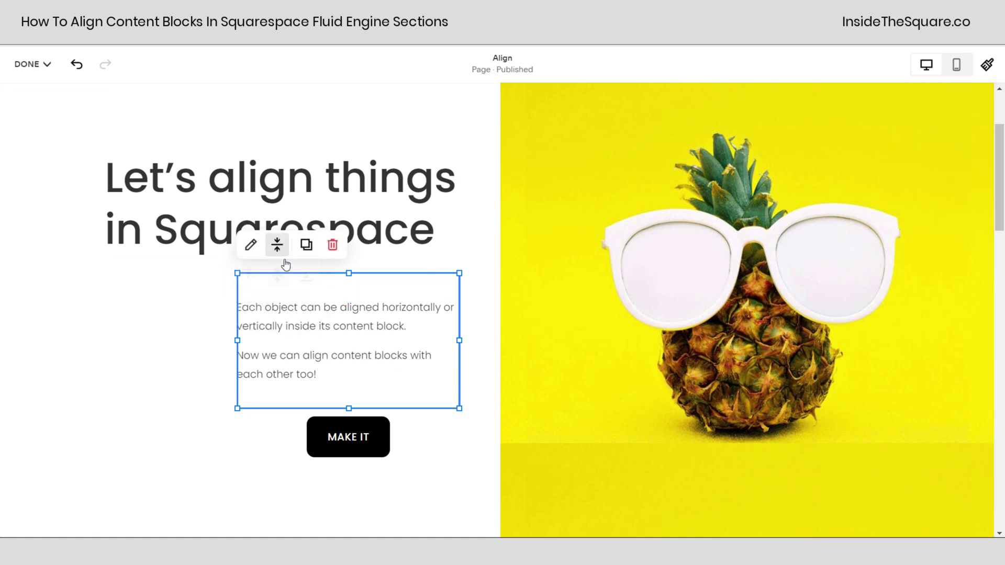
{"action": "left_click", "coordinate": [306, 275]}
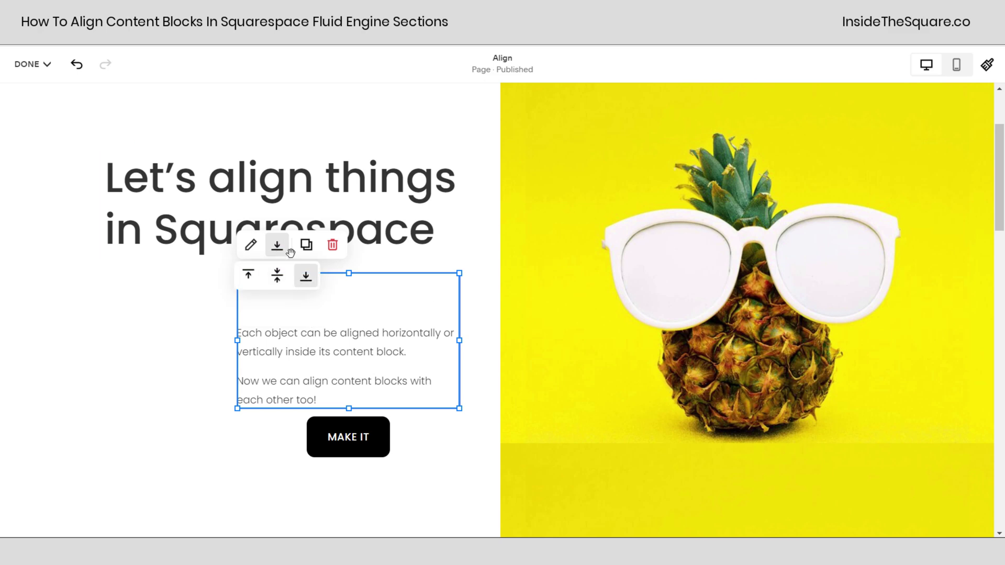
{"action": "left_click", "coordinate": [276, 275]}
{"action": "left_click", "coordinate": [488, 344]}
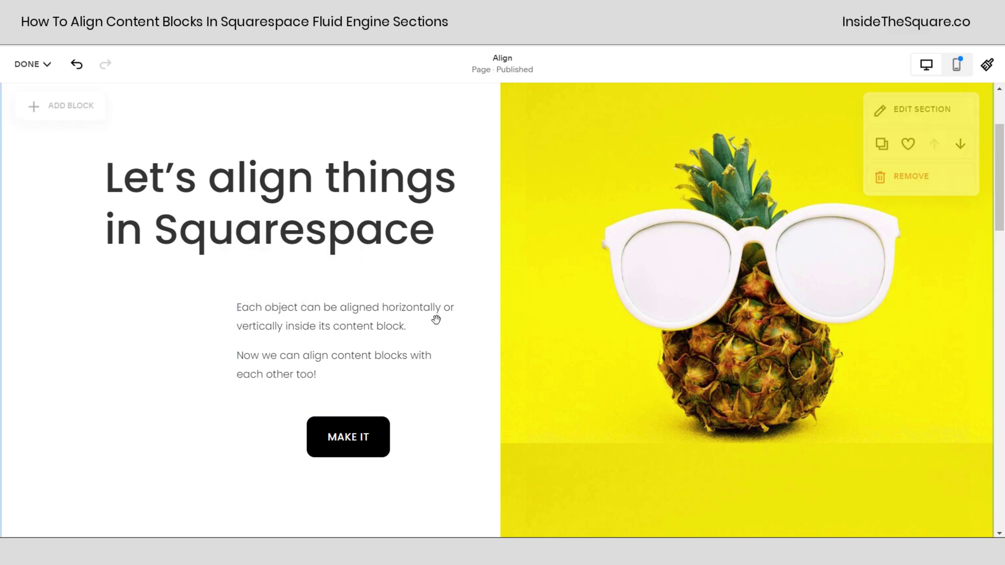
Step: Set the MAKE IT button to Fit width with left alignment in its design settings
{"action": "left_click", "coordinate": [393, 433]}
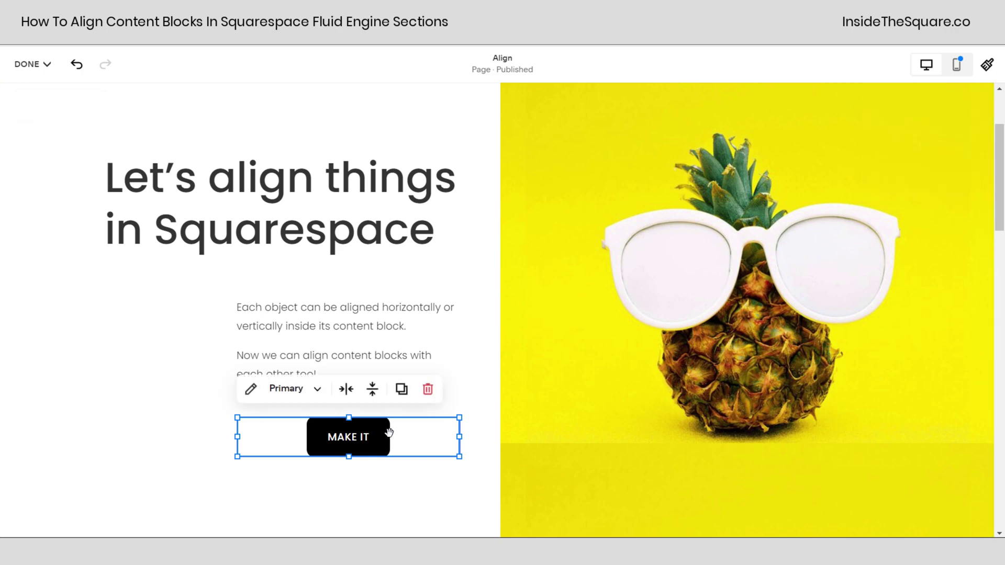
{"action": "left_click", "coordinate": [249, 391]}
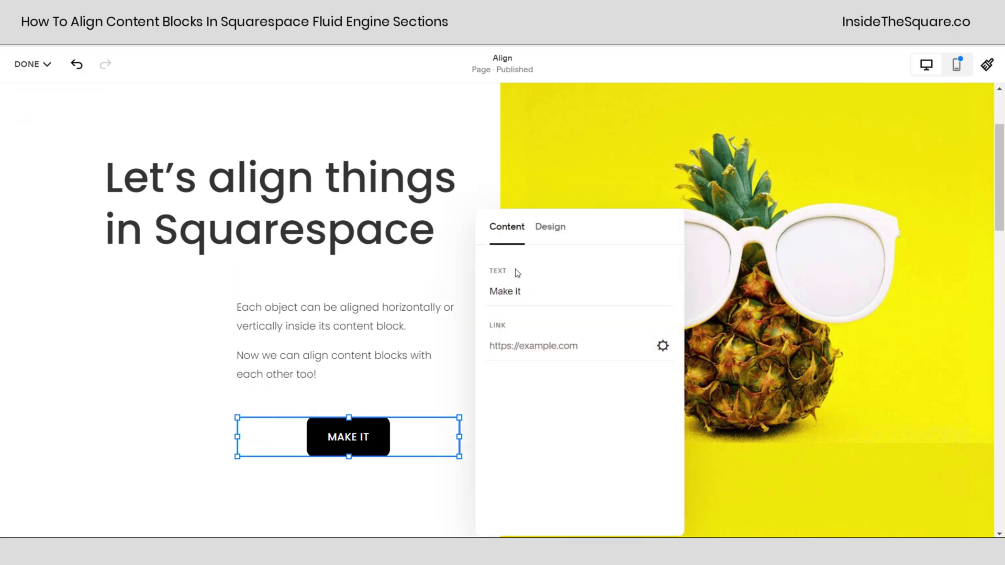
{"action": "left_click", "coordinate": [548, 228]}
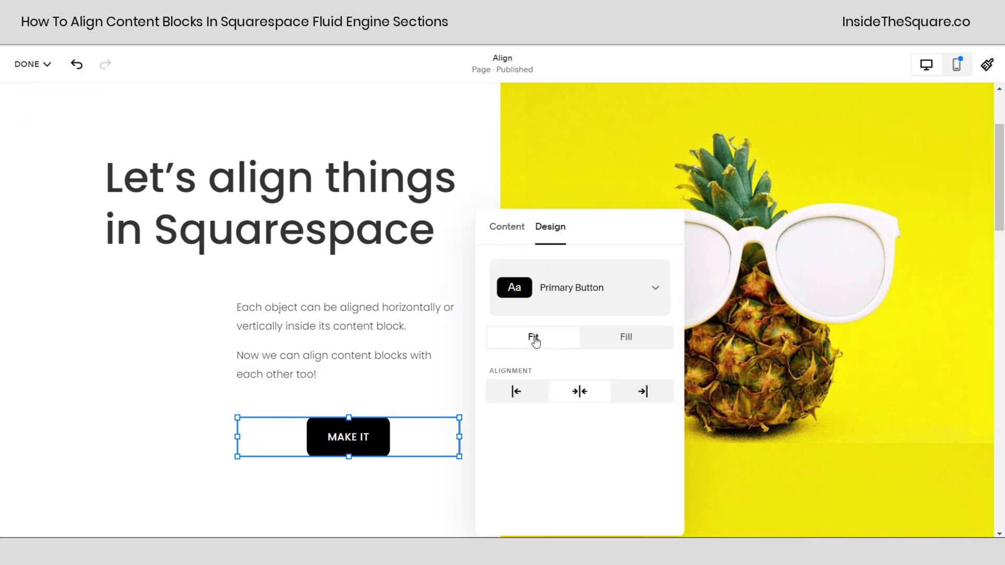
{"action": "left_click", "coordinate": [631, 339]}
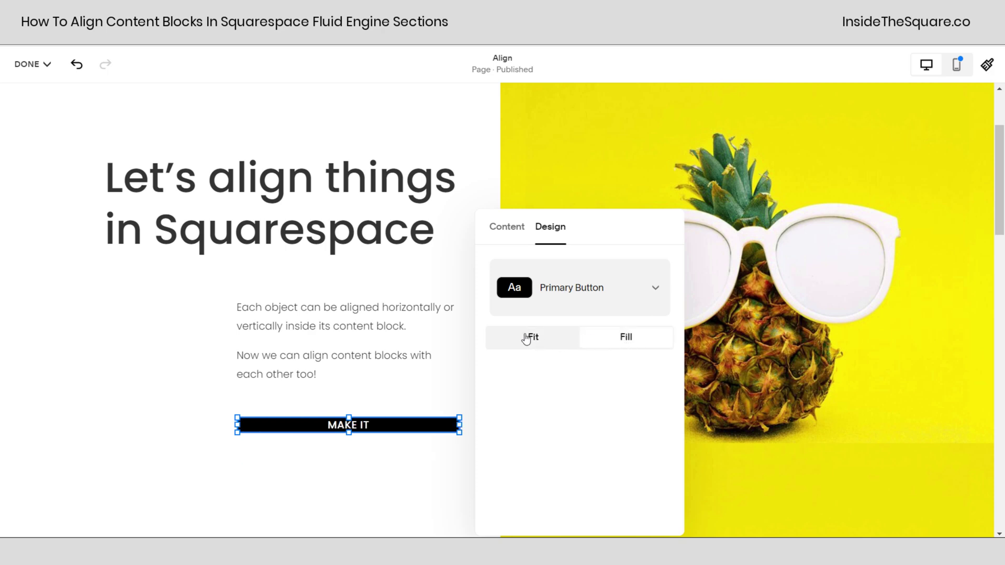
{"action": "left_click", "coordinate": [545, 340]}
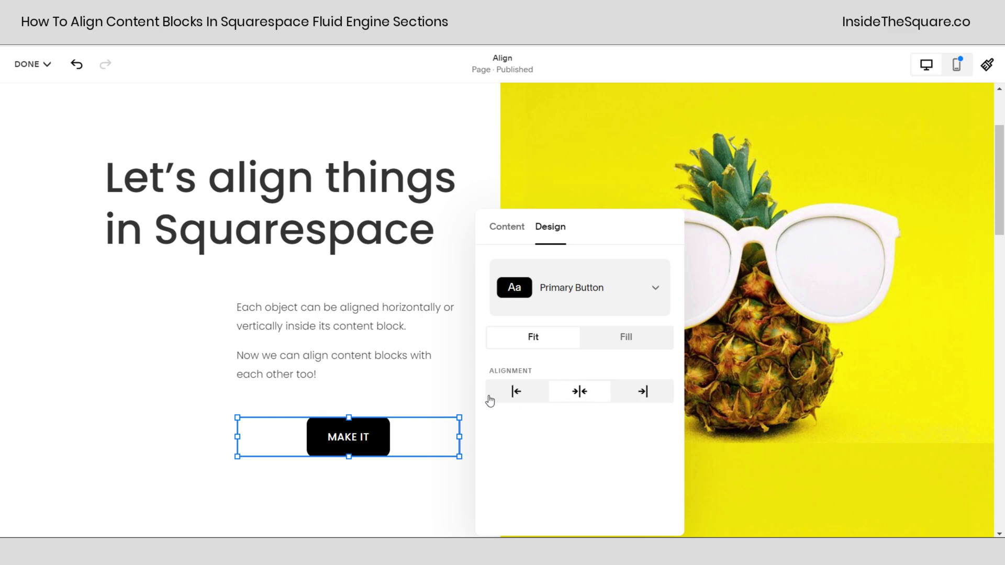
{"action": "left_click", "coordinate": [528, 393]}
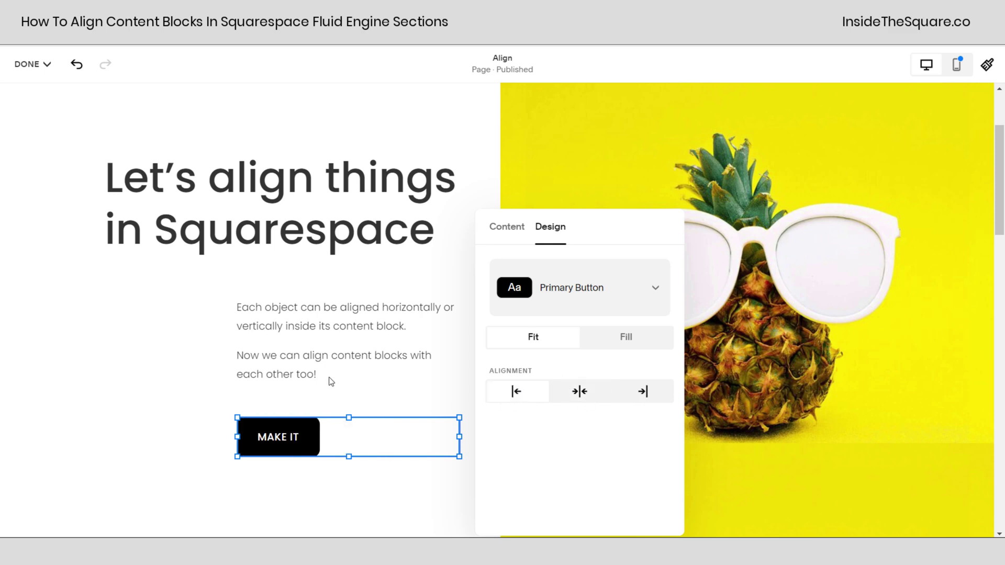
{"action": "left_click", "coordinate": [166, 394]}
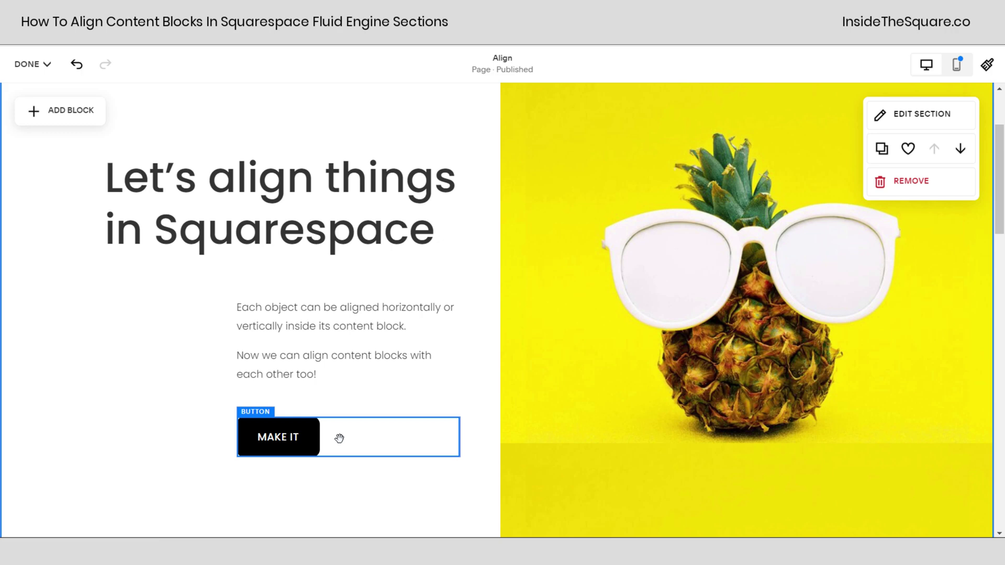
Step: Drag the MAKE IT button block taller and set its vertical alignment to top
{"action": "left_click", "coordinate": [339, 438]}
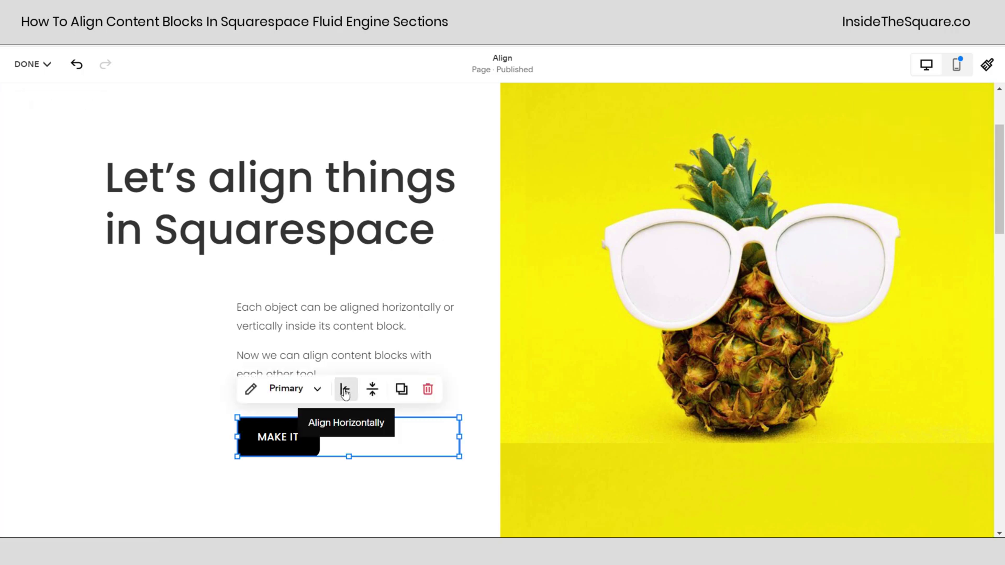
{"action": "left_click_drag", "start_coordinate": [349, 457], "coordinate": [351, 505]}
{"action": "left_click", "coordinate": [372, 389]}
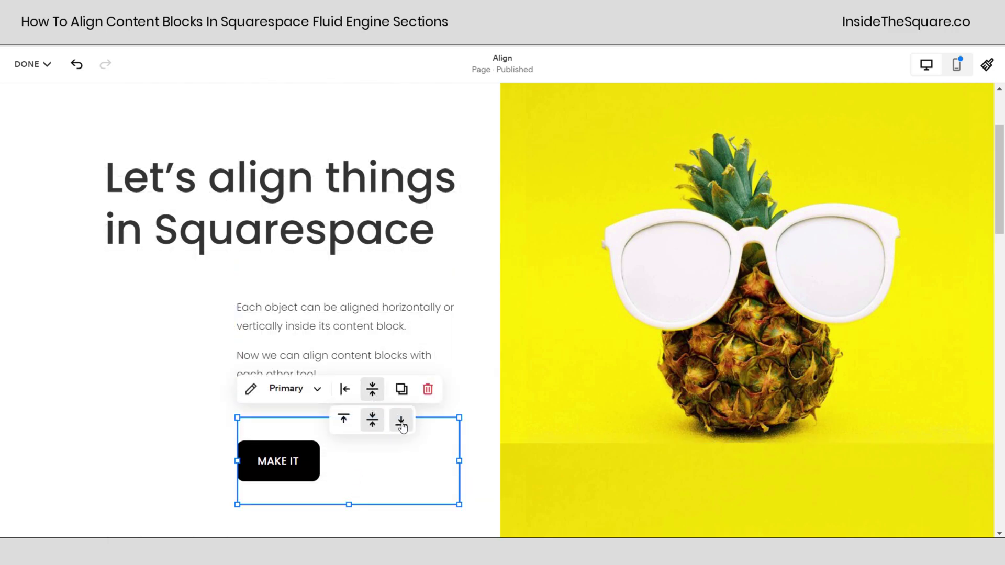
{"action": "left_click", "coordinate": [397, 425]}
{"action": "left_click", "coordinate": [372, 389]}
{"action": "left_click", "coordinate": [343, 421]}
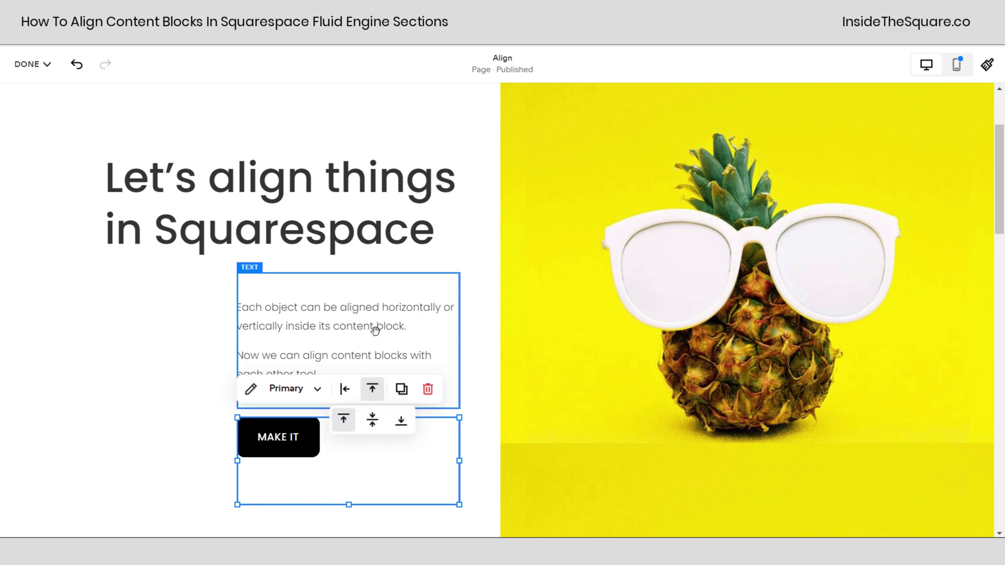
{"action": "left_click", "coordinate": [420, 285]}
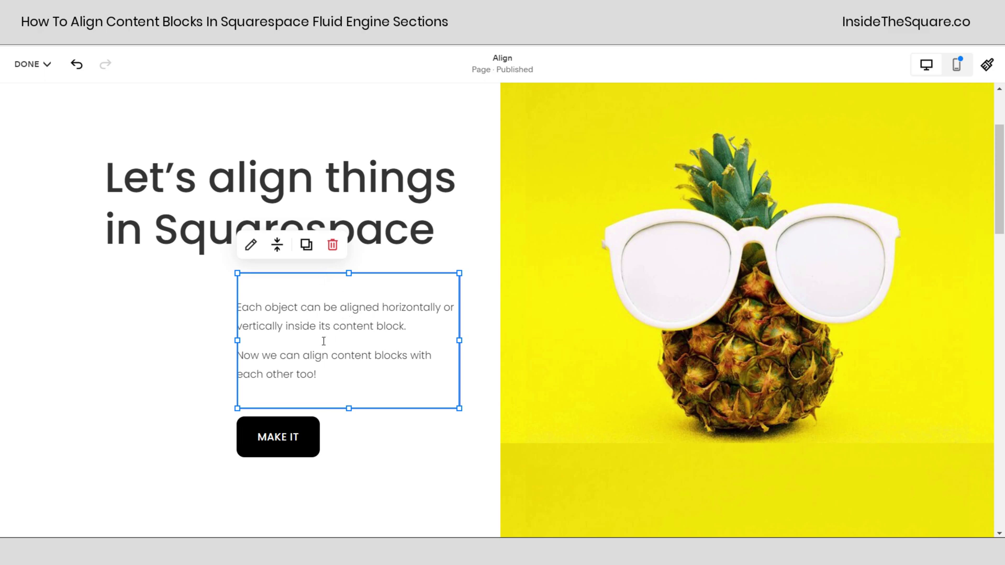
Step: Select both paragraphs and set their text alignment to centre
{"action": "left_click", "coordinate": [327, 374]}
{"action": "left_click_drag", "start_coordinate": [327, 375], "coordinate": [254, 312]}
{"action": "key", "text": "ctrl+z"}
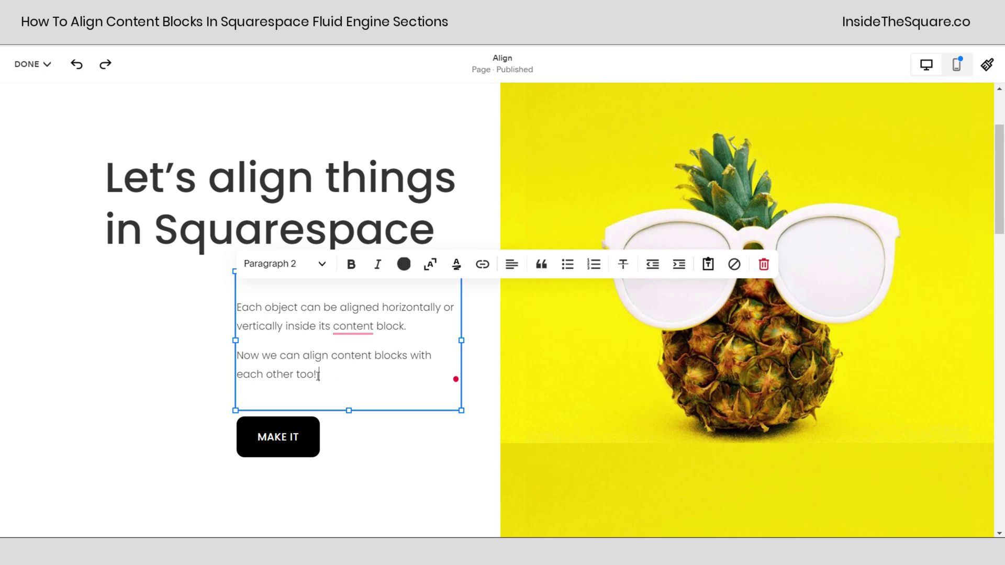
{"action": "left_click_drag", "start_coordinate": [318, 375], "coordinate": [238, 306]}
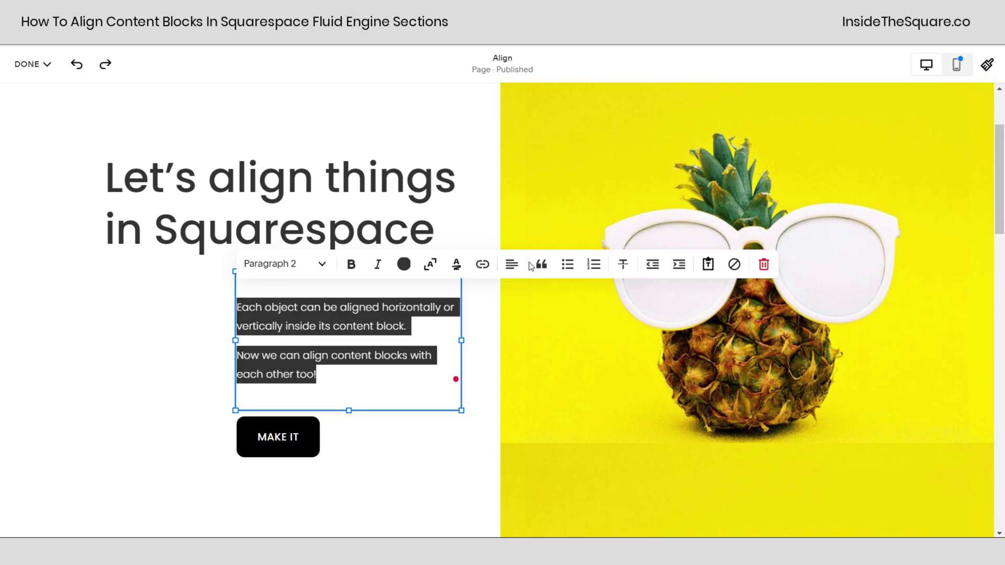
{"action": "left_click", "coordinate": [512, 265]}
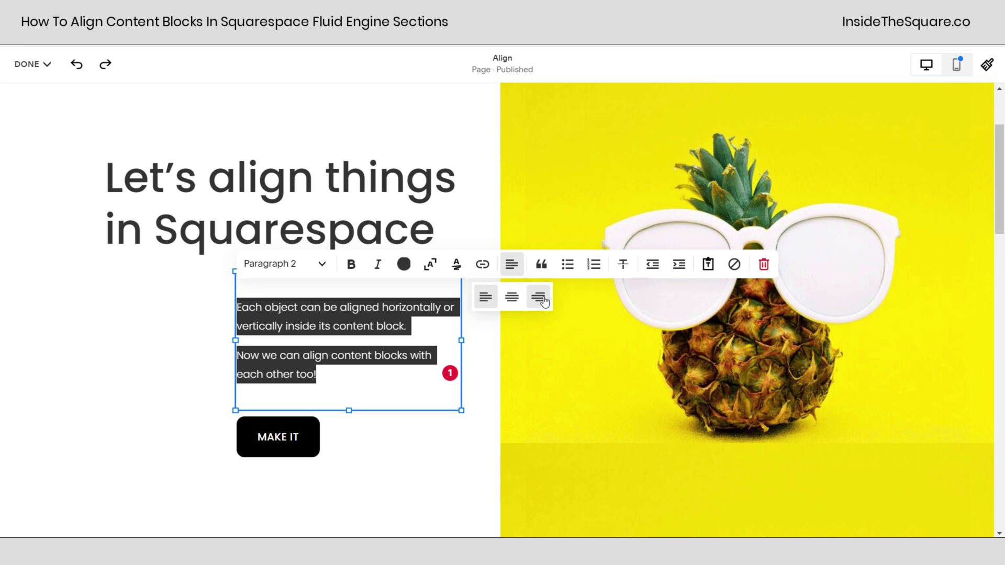
{"action": "left_click", "coordinate": [512, 297]}
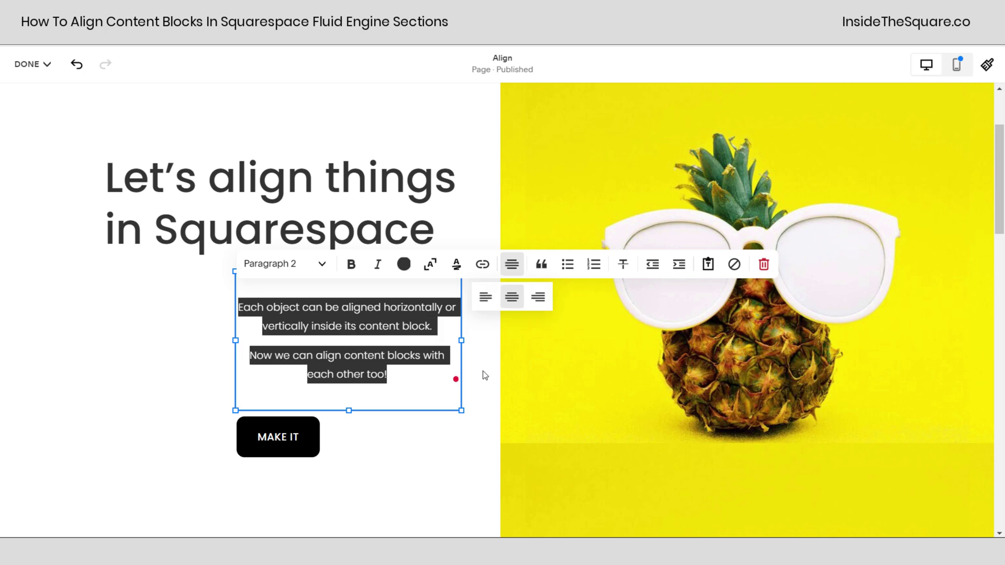
{"action": "left_click", "coordinate": [486, 375]}
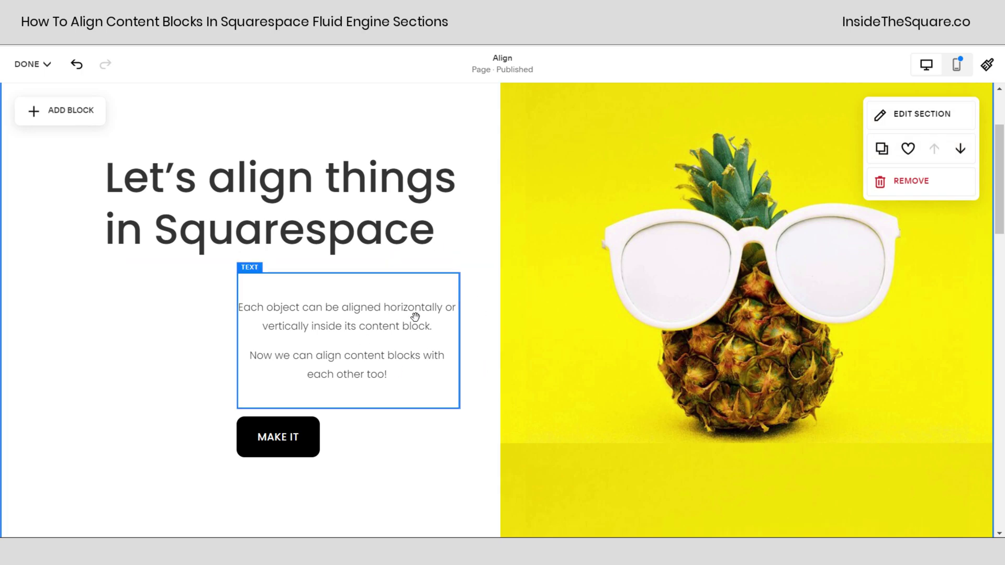
Step: Change both paragraphs' text alignment to left
{"action": "left_click", "coordinate": [432, 289]}
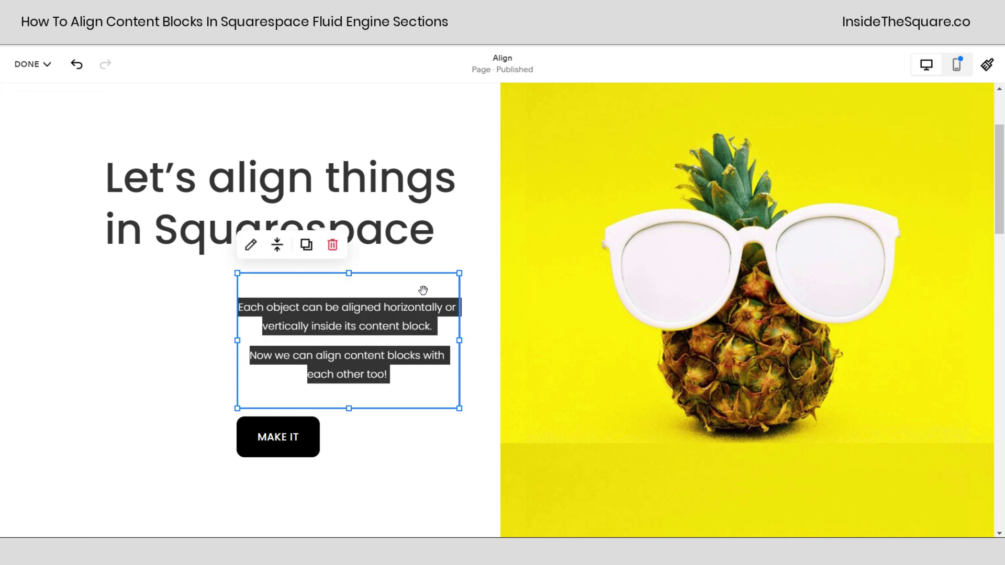
{"action": "left_click", "coordinate": [423, 290]}
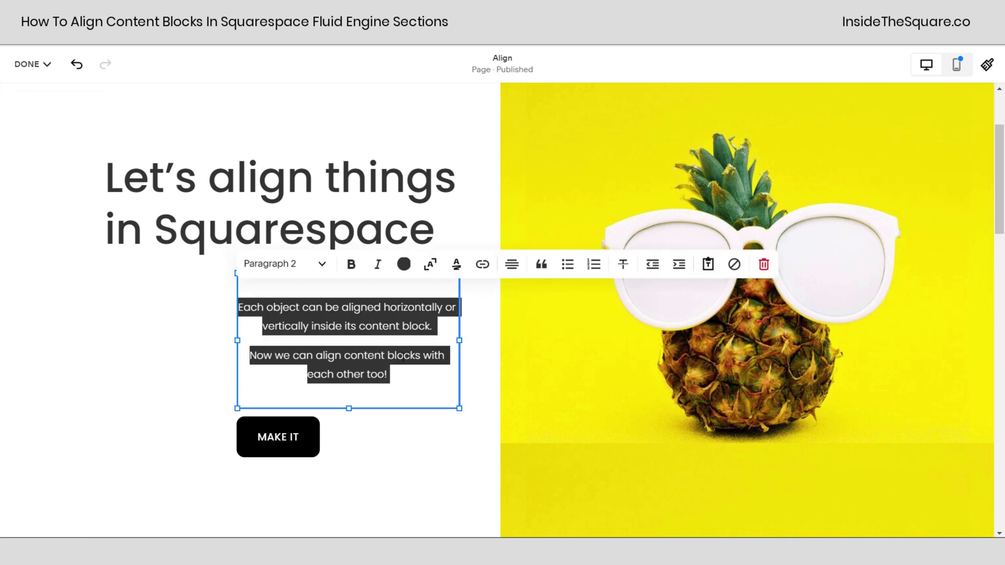
{"action": "left_click", "coordinate": [512, 264]}
{"action": "left_click", "coordinate": [486, 296]}
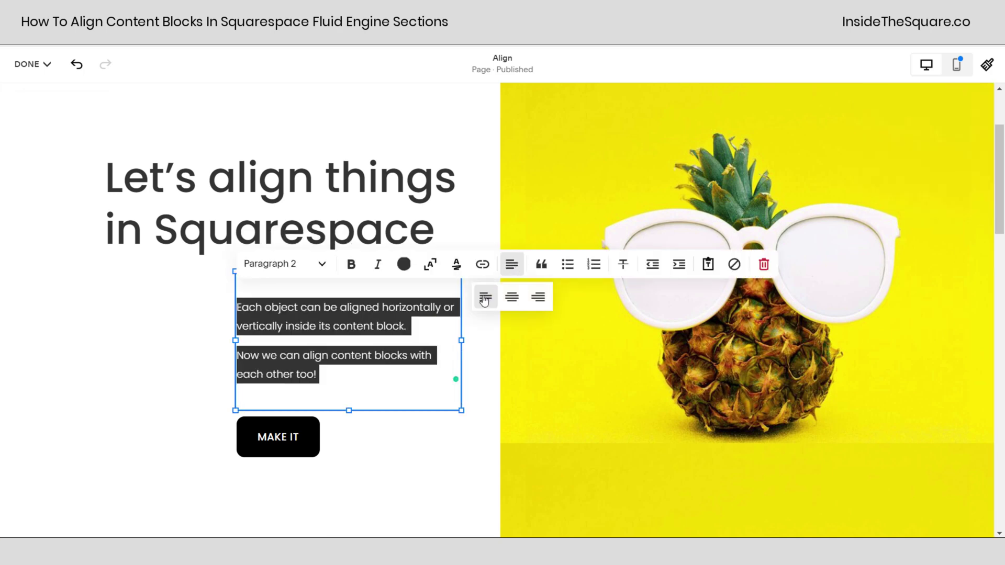
{"action": "left_click", "coordinate": [474, 380]}
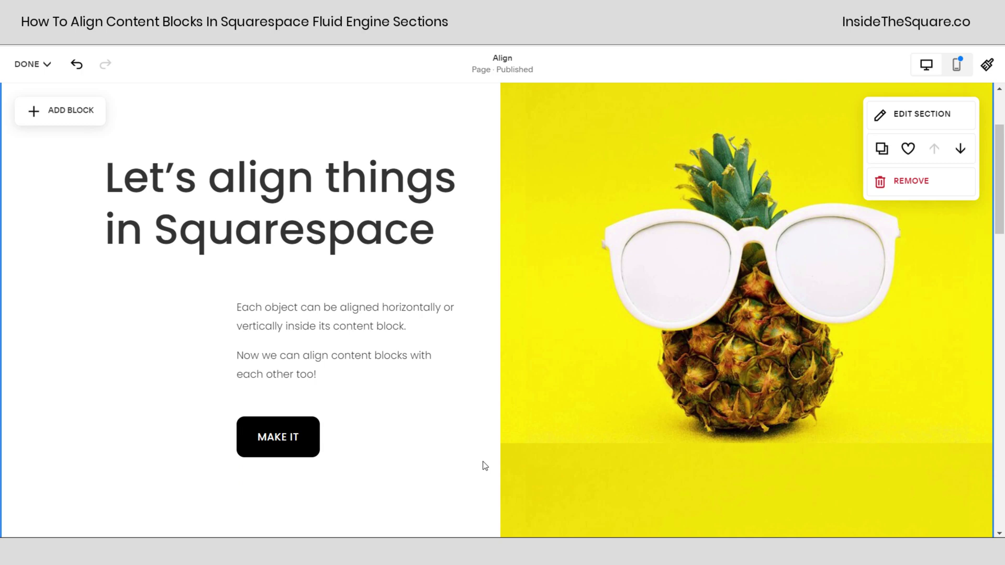
Step: Align the heading, paragraph and MAKE IT button to one left edge using Align Group
{"action": "left_click_drag", "start_coordinate": [483, 461], "coordinate": [105, 172]}
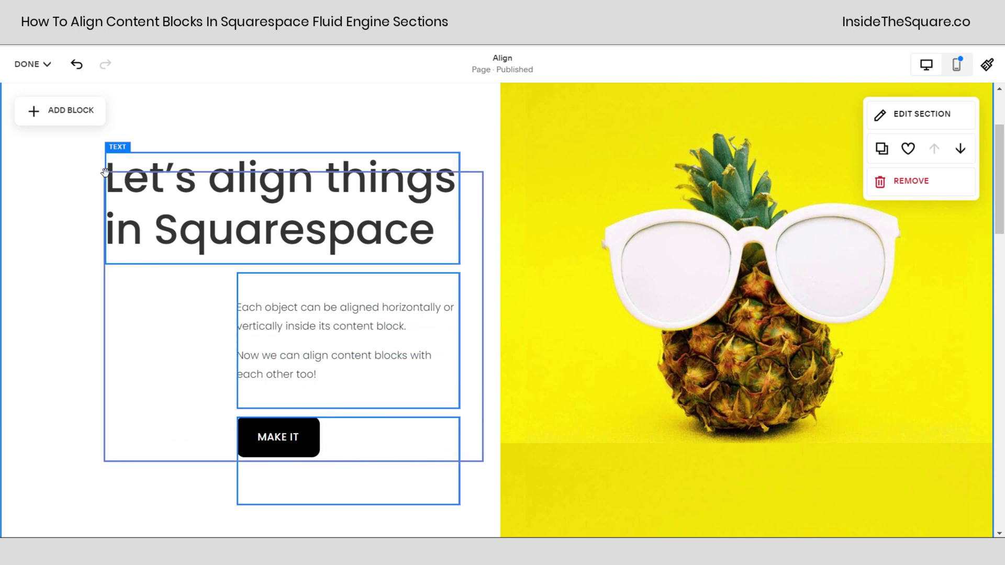
{"action": "left_click_drag", "start_coordinate": [105, 172], "coordinate": [105, 172]}
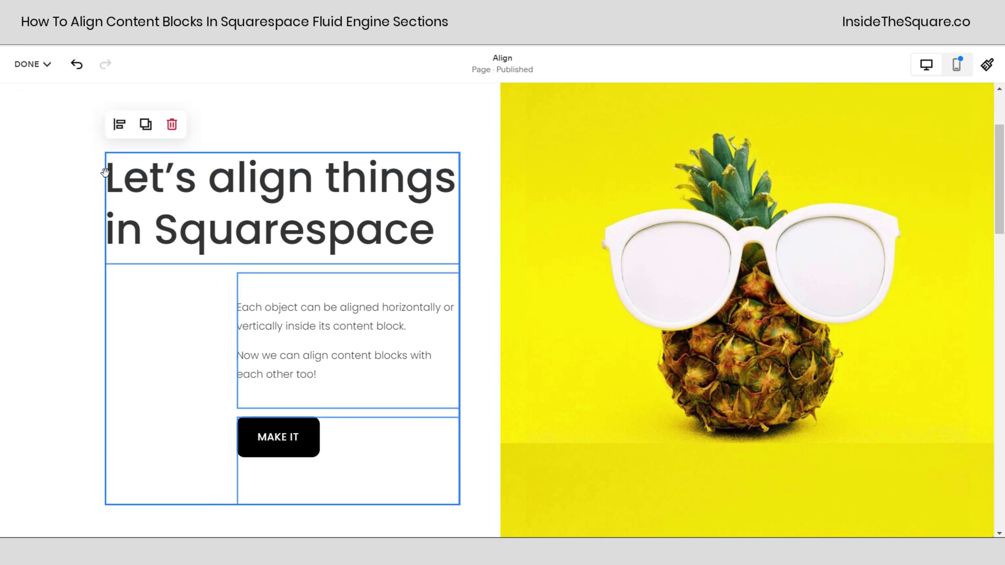
{"action": "left_click", "coordinate": [120, 130]}
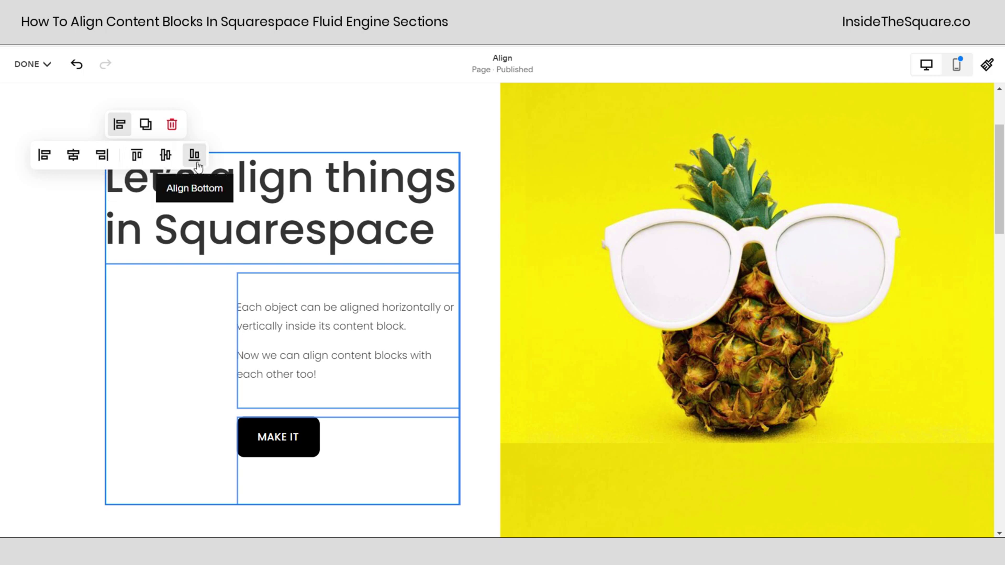
{"action": "left_click", "coordinate": [44, 157]}
{"action": "left_click", "coordinate": [477, 363]}
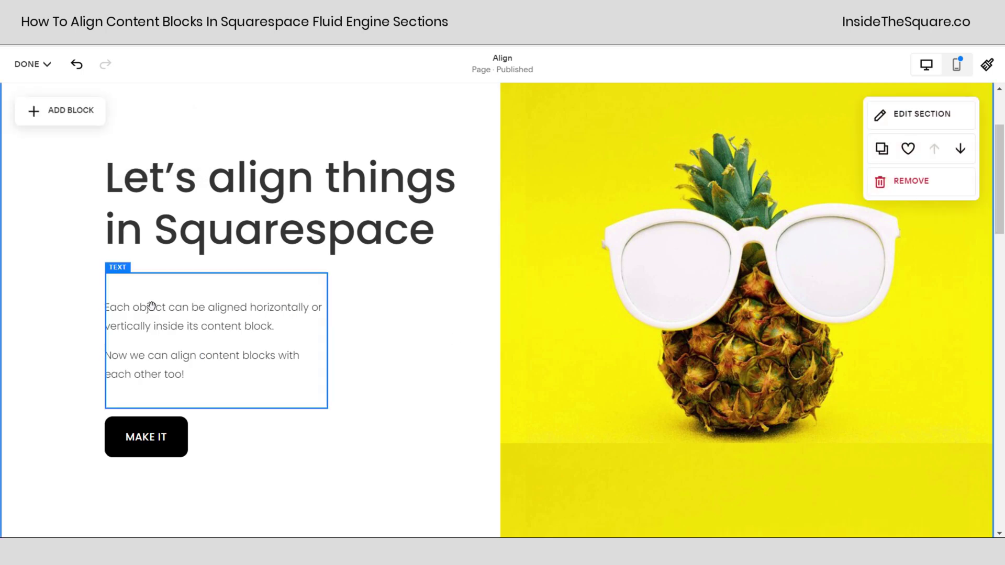
Step: Vertically centre the paragraph block with the pineapple image
{"action": "left_click_drag", "start_coordinate": [73, 314], "coordinate": [625, 338]}
{"action": "left_click", "coordinate": [119, 111]}
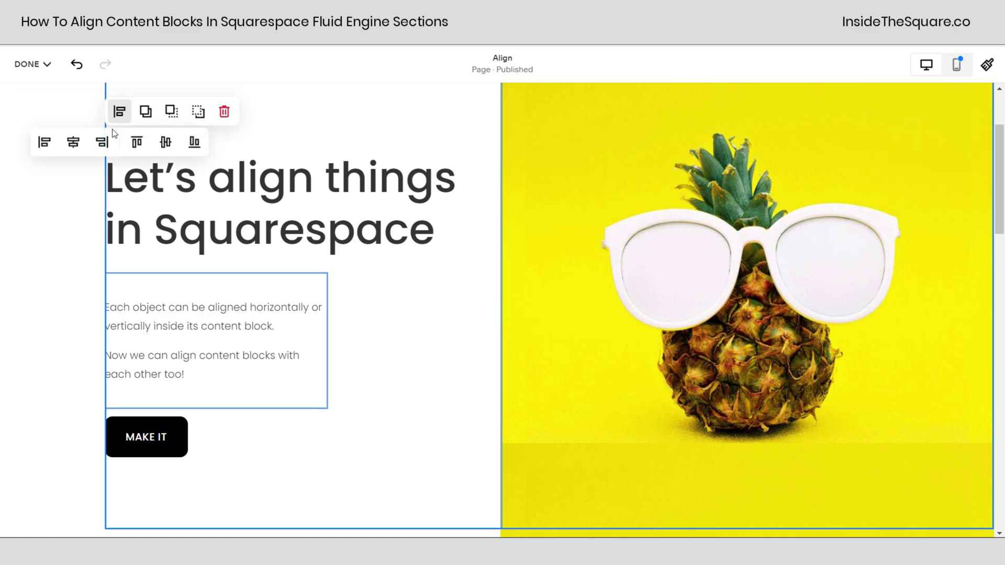
{"action": "left_click", "coordinate": [164, 145]}
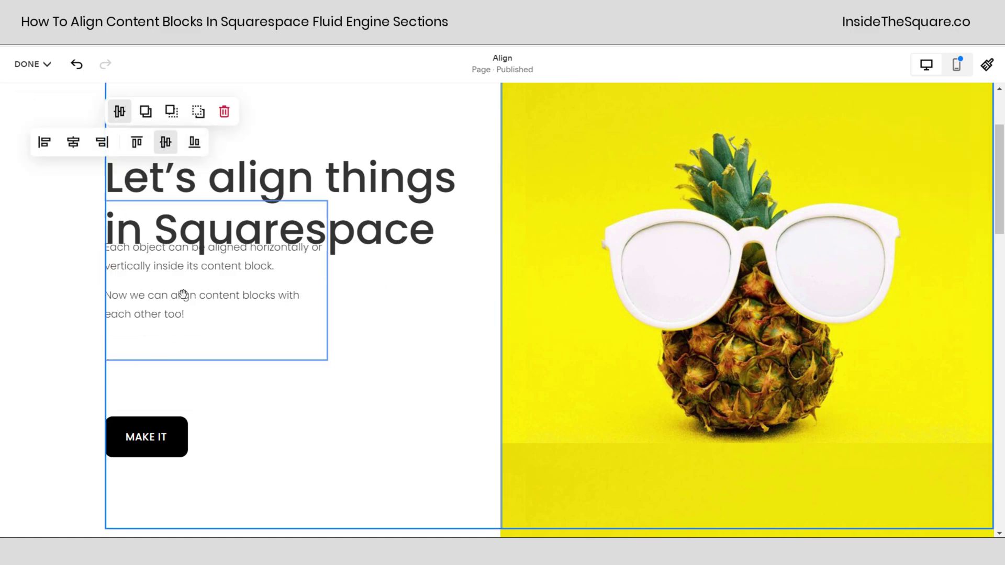
{"action": "left_click", "coordinate": [37, 315]}
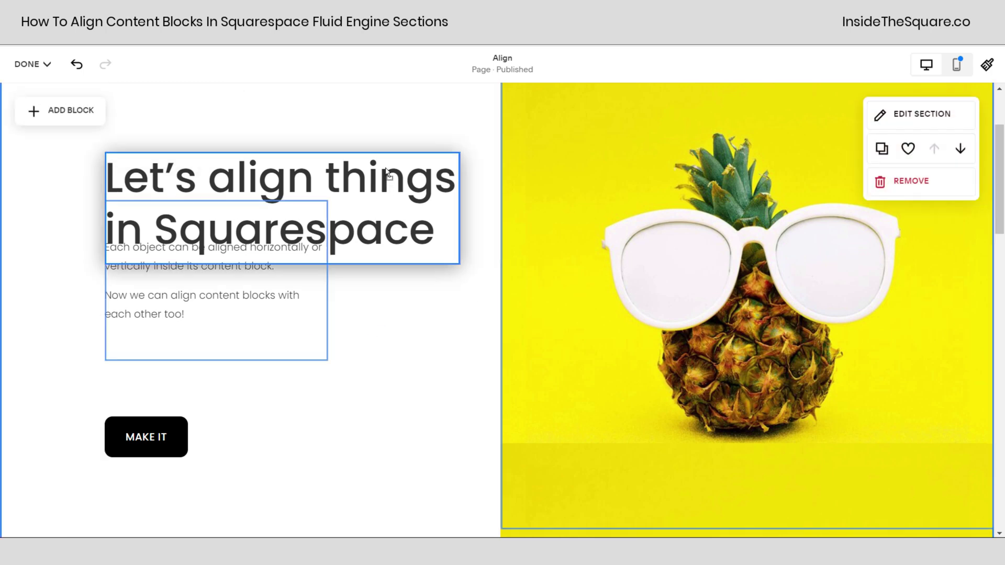
{"action": "left_click_drag", "start_coordinate": [386, 171], "coordinate": [388, 188]}
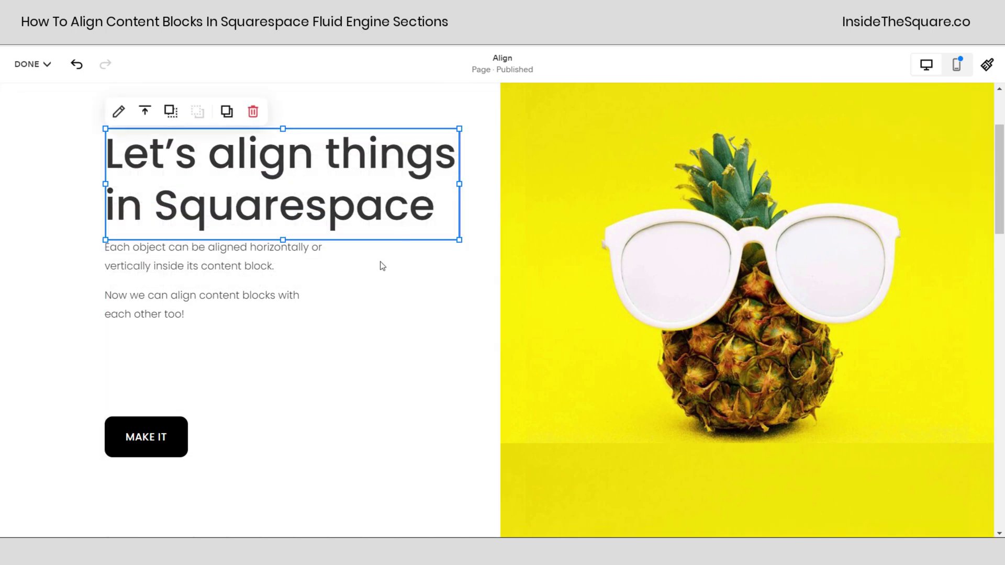
{"action": "key", "text": "ctrl+z"}
Step: Set the paragraph block's vertical alignment to bottom so it sits under the heading
{"action": "left_click", "coordinate": [310, 294]}
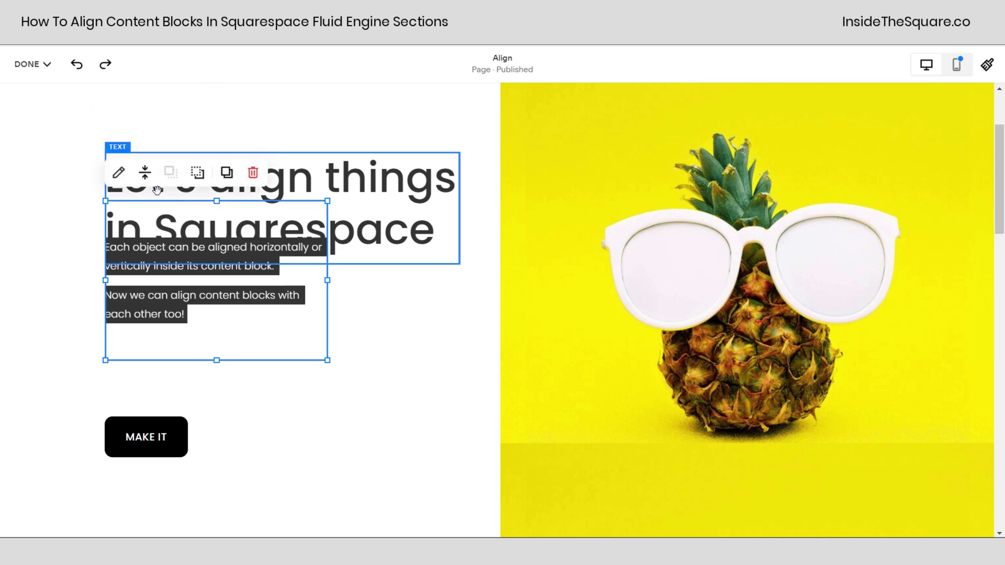
{"action": "left_click", "coordinate": [145, 173]}
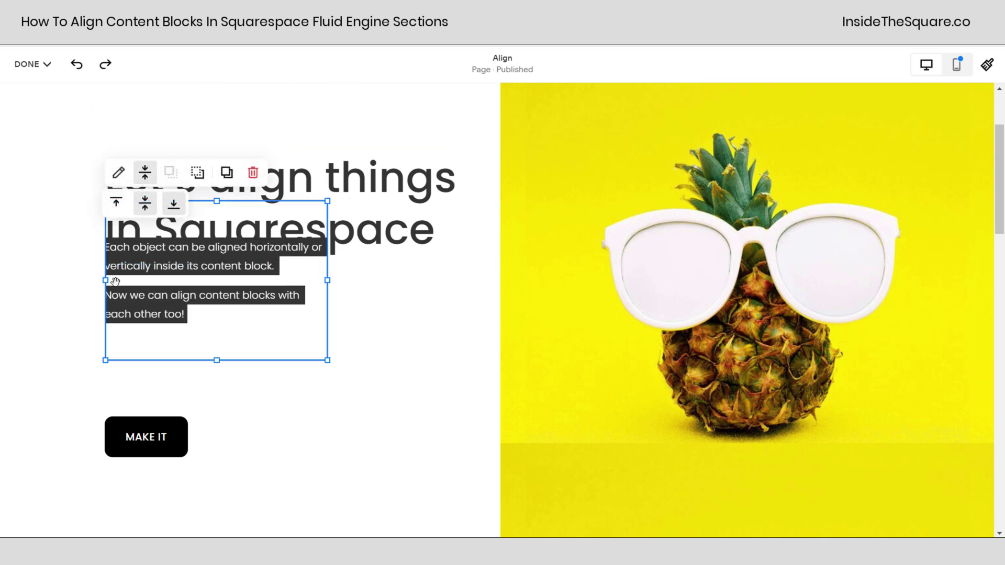
{"action": "left_click", "coordinate": [173, 204]}
{"action": "left_click", "coordinate": [34, 374]}
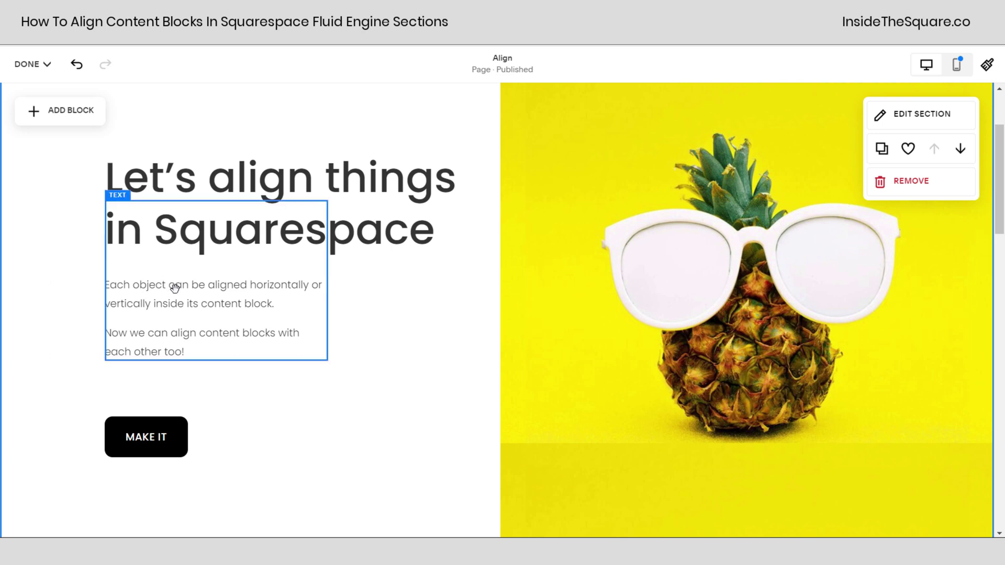
{"action": "left_click_drag", "start_coordinate": [32, 177], "coordinate": [259, 489]}
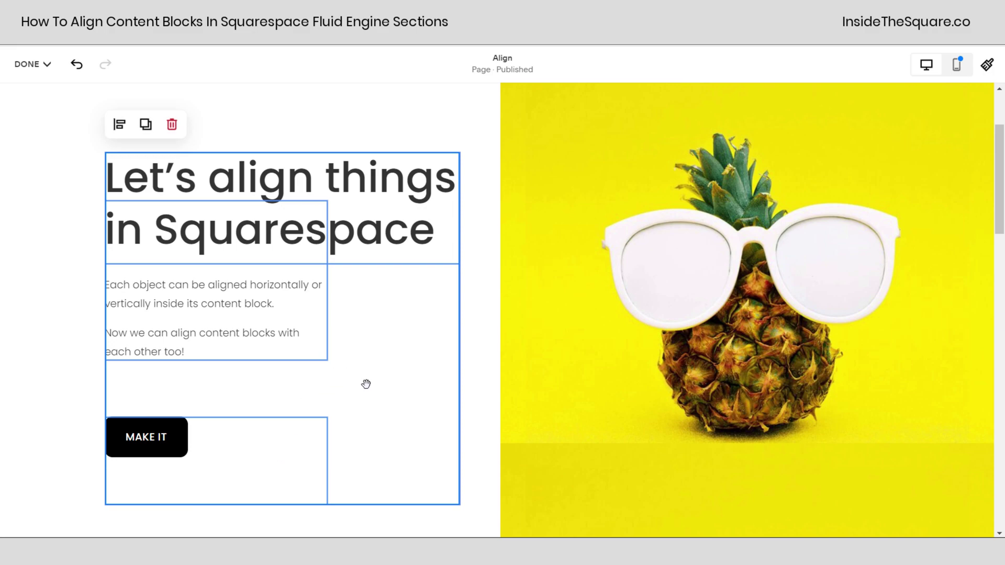
{"action": "left_click", "coordinate": [473, 421]}
Step: Select the Track One, Two and Three LEARN MORE buttons and apply Align Bottom
{"action": "scroll", "coordinate": [458, 480], "scroll_direction": "down", "scroll_amount": 5}
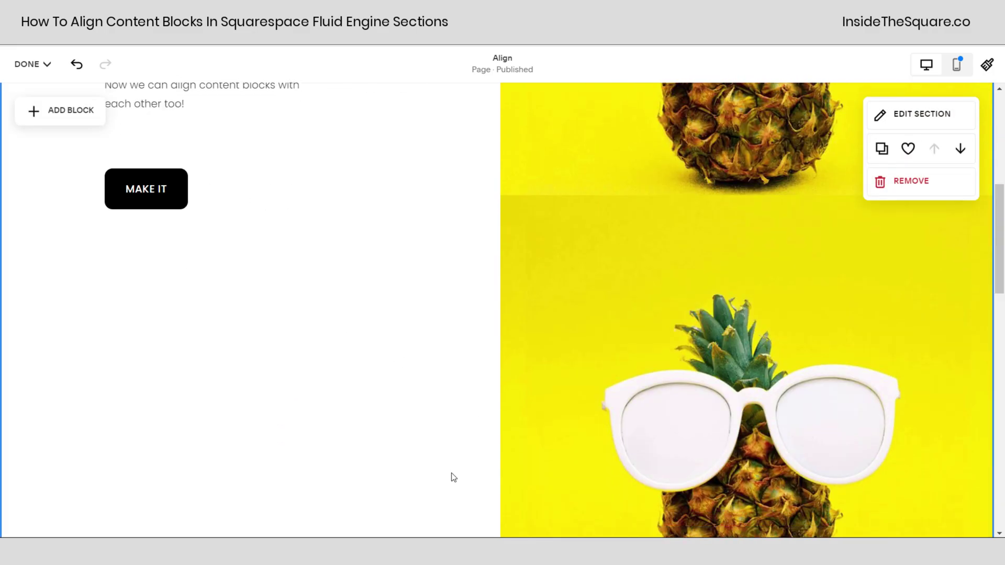
{"action": "scroll", "coordinate": [454, 477], "scroll_direction": "down", "scroll_amount": 10}
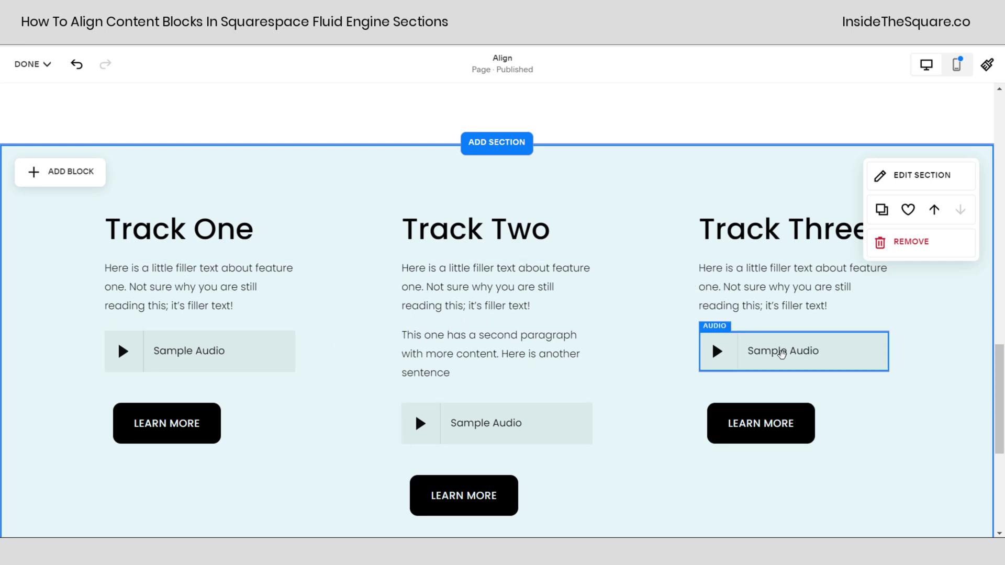
{"action": "left_click", "coordinate": [782, 438]}
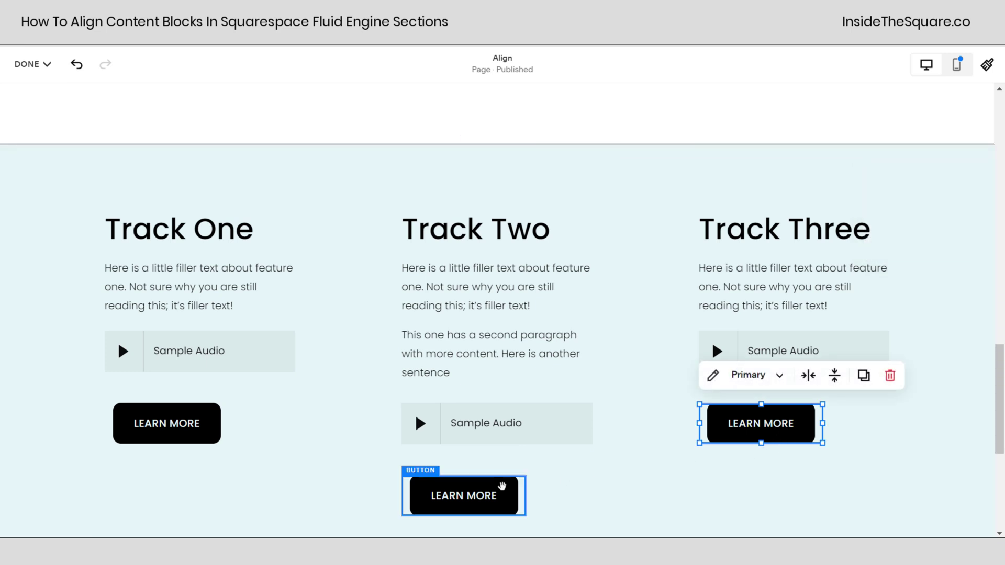
{"action": "left_click", "coordinate": [502, 488], "text": "shift"}
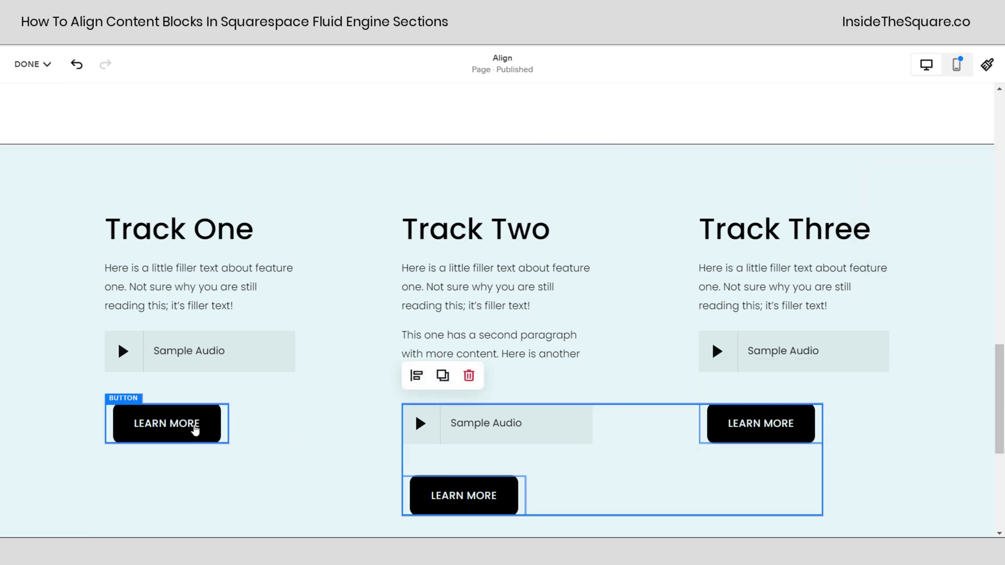
{"action": "left_click", "coordinate": [195, 429], "text": "shift"}
{"action": "left_click", "coordinate": [119, 376]}
{"action": "left_click", "coordinate": [195, 406]}
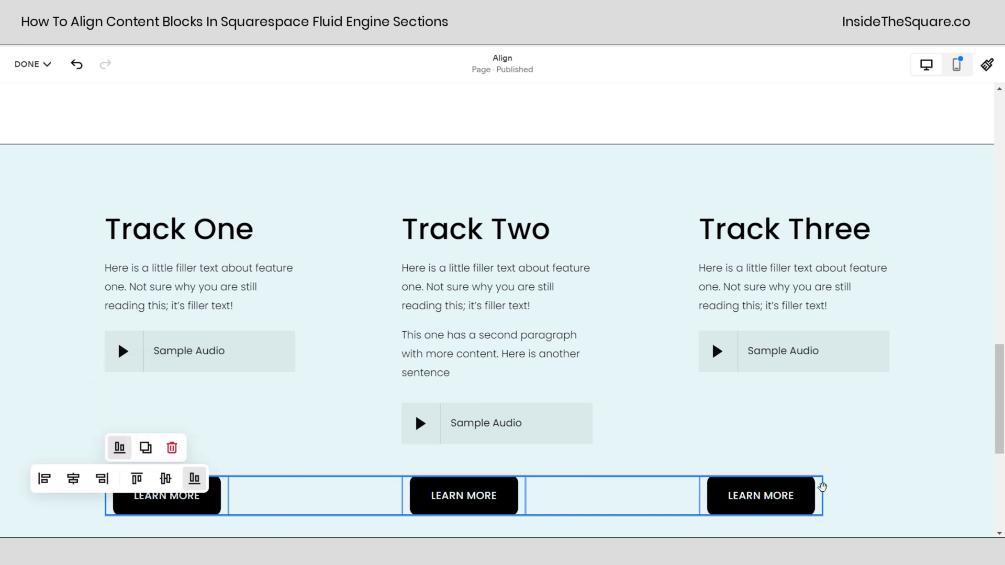
{"action": "left_click", "coordinate": [855, 451]}
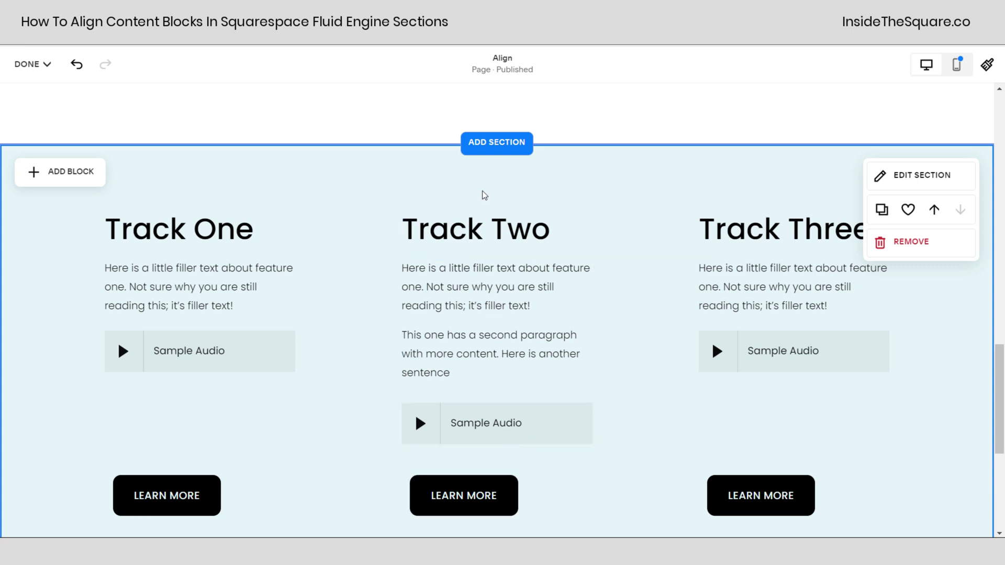
Step: Apply Align Center to the blocks of the Track Two, Track One and Track Three columns
{"action": "left_click_drag", "start_coordinate": [482, 204], "coordinate": [490, 470]}
{"action": "left_click", "coordinate": [416, 183]}
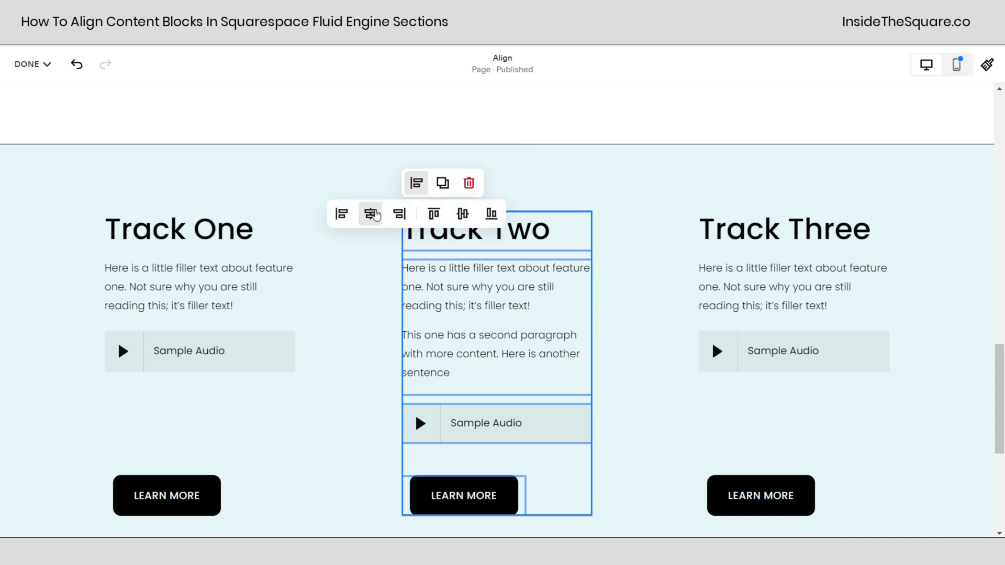
{"action": "left_click", "coordinate": [373, 214]}
{"action": "left_click", "coordinate": [356, 401]}
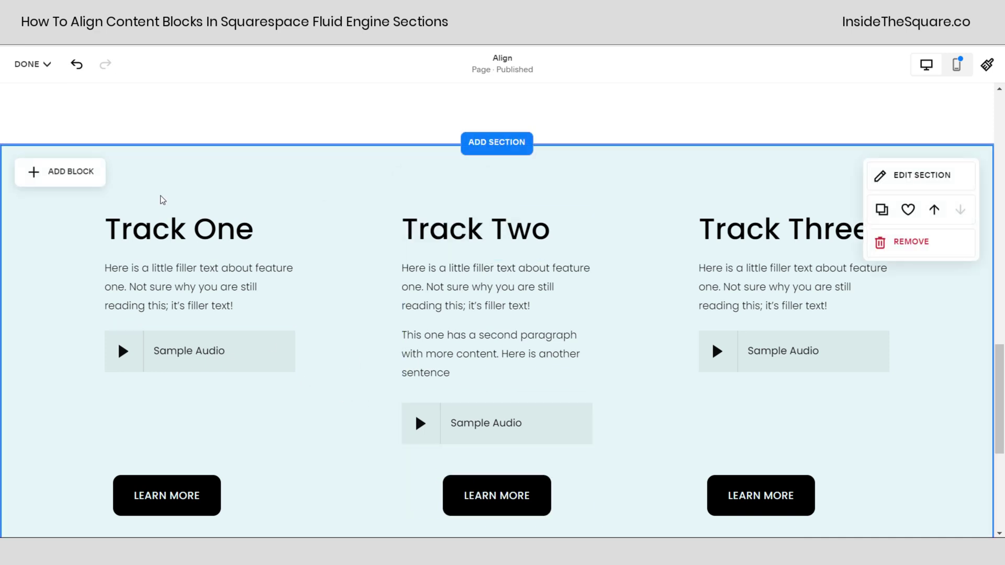
{"action": "left_click_drag", "start_coordinate": [175, 176], "coordinate": [181, 502]}
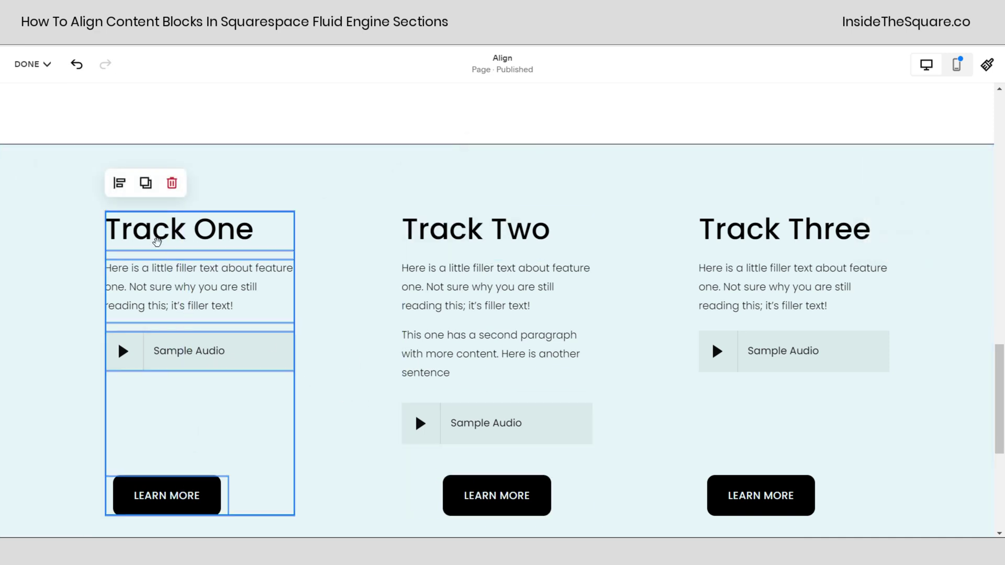
{"action": "left_click", "coordinate": [119, 184]}
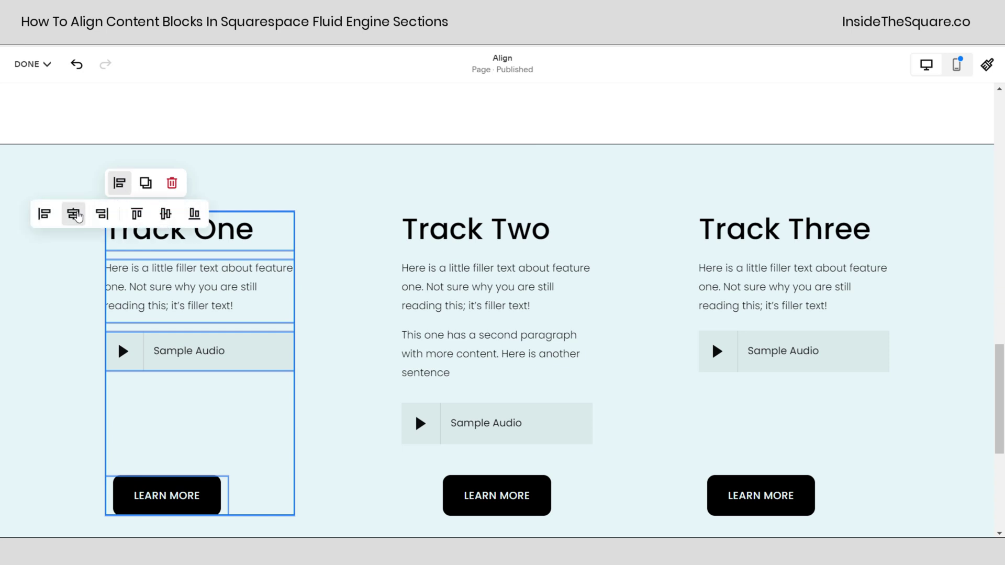
{"action": "left_click", "coordinate": [77, 216]}
{"action": "left_click_drag", "start_coordinate": [814, 184], "coordinate": [792, 502]}
{"action": "left_click", "coordinate": [713, 183]}
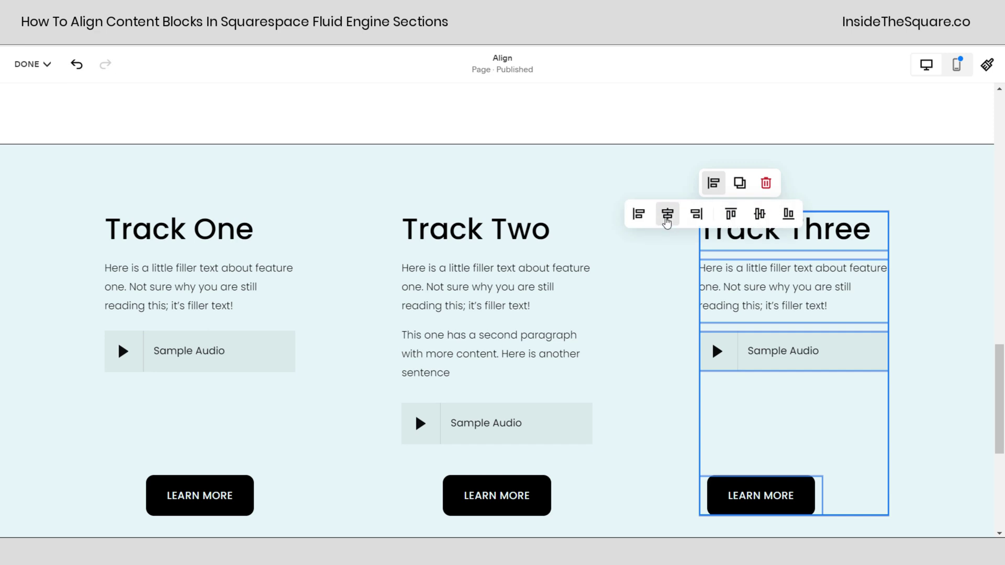
{"action": "left_click", "coordinate": [667, 223]}
{"action": "left_click", "coordinate": [917, 371]}
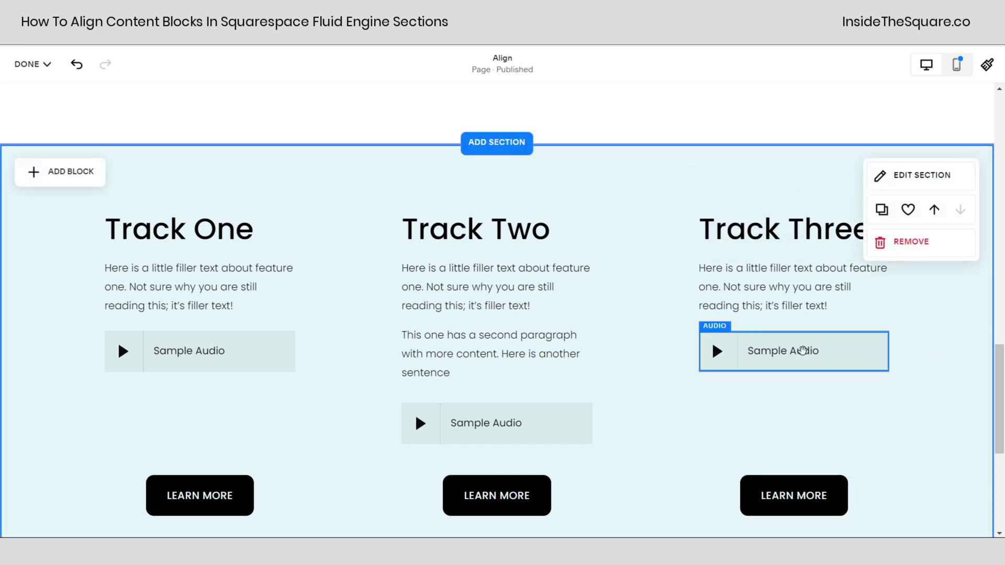
Step: Select the three Sample Audio players and apply Align Bottom to them
{"action": "left_click", "coordinate": [802, 350]}
{"action": "left_click", "coordinate": [554, 419], "text": "shift"}
{"action": "left_click", "coordinate": [217, 350], "text": "shift"}
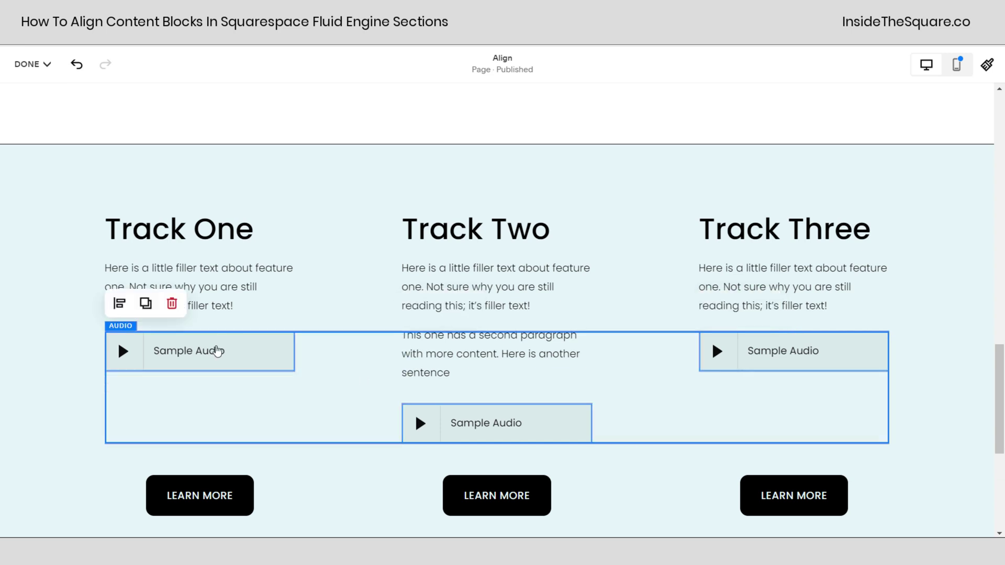
{"action": "left_click", "coordinate": [113, 306]}
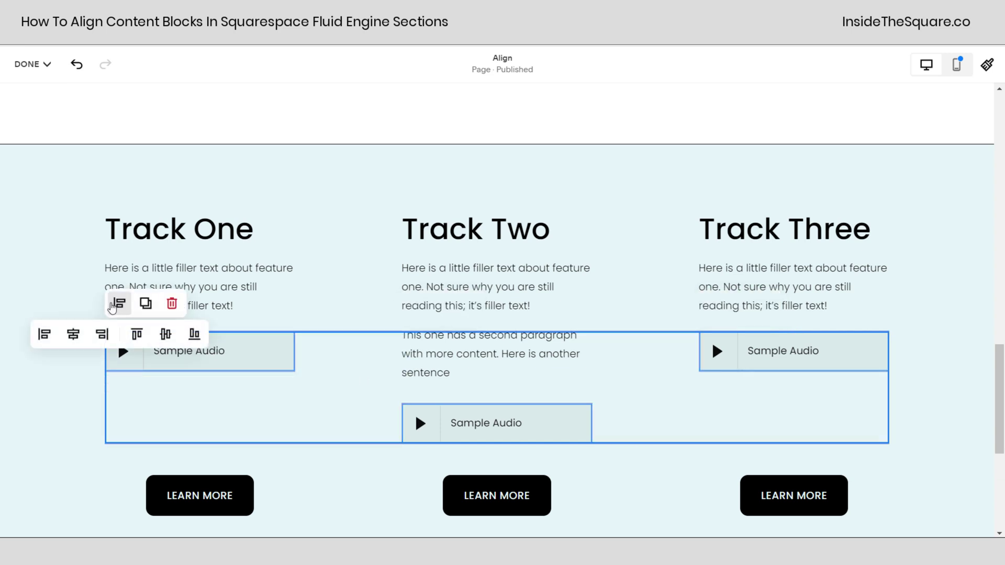
{"action": "left_click", "coordinate": [195, 335]}
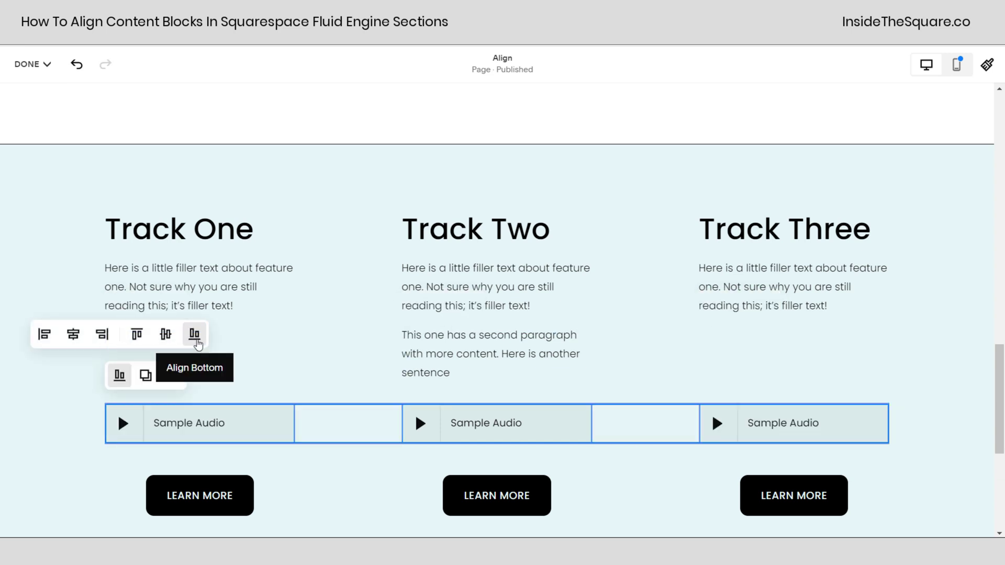
{"action": "left_click", "coordinate": [971, 383]}
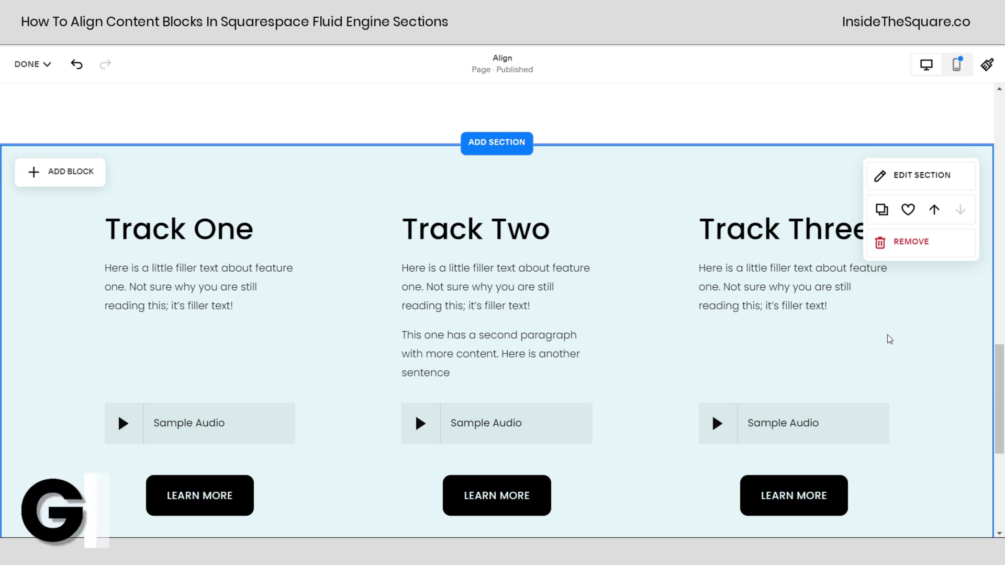
Step: Show the layout grid and move the Track Two block group onto the yellow centre line
{"action": "key", "text": "g"}
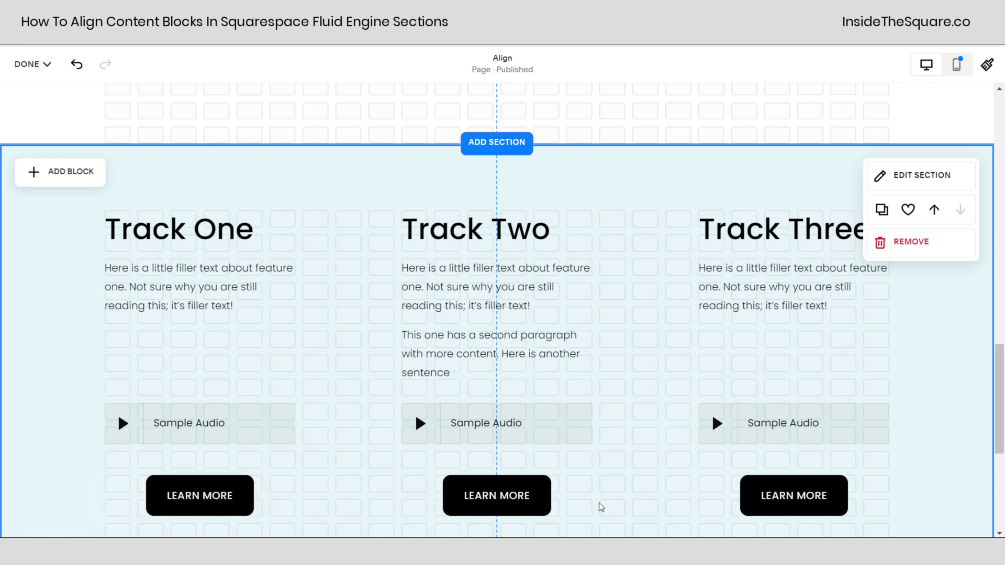
{"action": "left_click_drag", "start_coordinate": [631, 513], "coordinate": [467, 218]}
{"action": "mouse_move", "coordinate": [534, 314]}
{"action": "left_mouse_down"}
{"action": "mouse_move", "coordinate": [545, 321]}
{"action": "mouse_move", "coordinate": [535, 321]}
{"action": "left_mouse_up"}
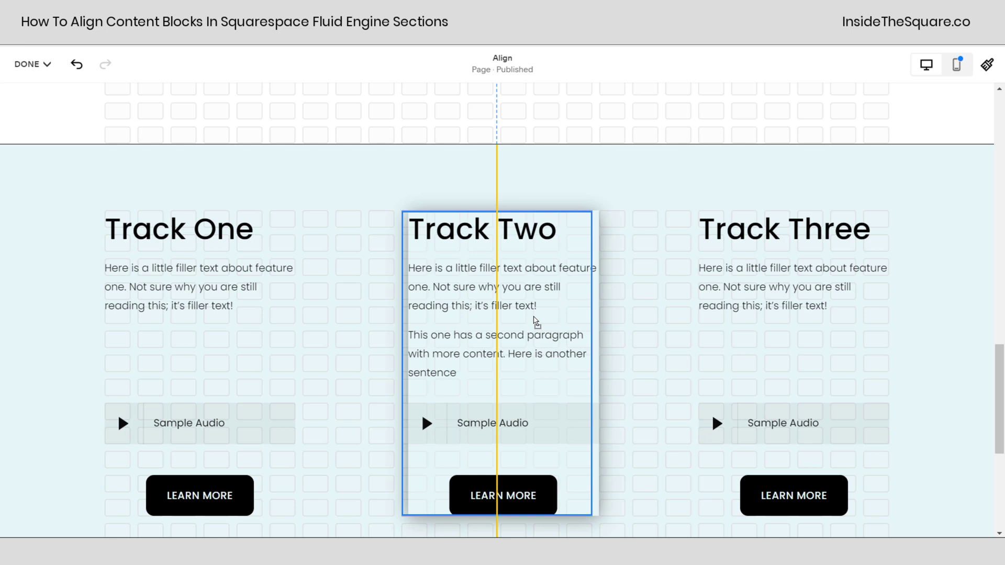
{"action": "left_click_drag", "start_coordinate": [535, 321], "coordinate": [581, 318]}
Step: Line the Track Two heading up with the centre line, then bring up the DONE save options
{"action": "left_click", "coordinate": [571, 232]}
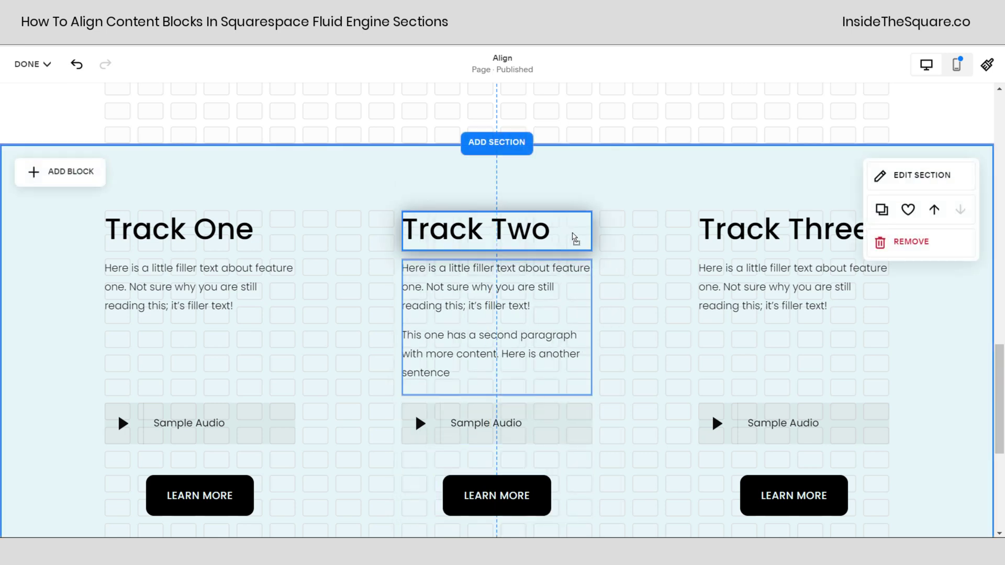
{"action": "left_click_drag", "start_coordinate": [578, 238], "coordinate": [572, 232]}
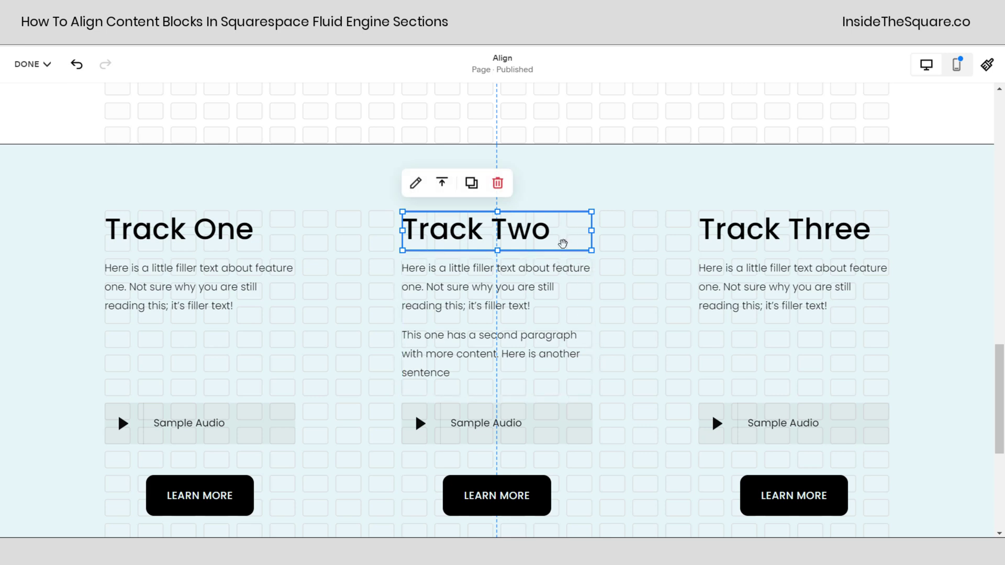
{"action": "left_click", "coordinate": [611, 286]}
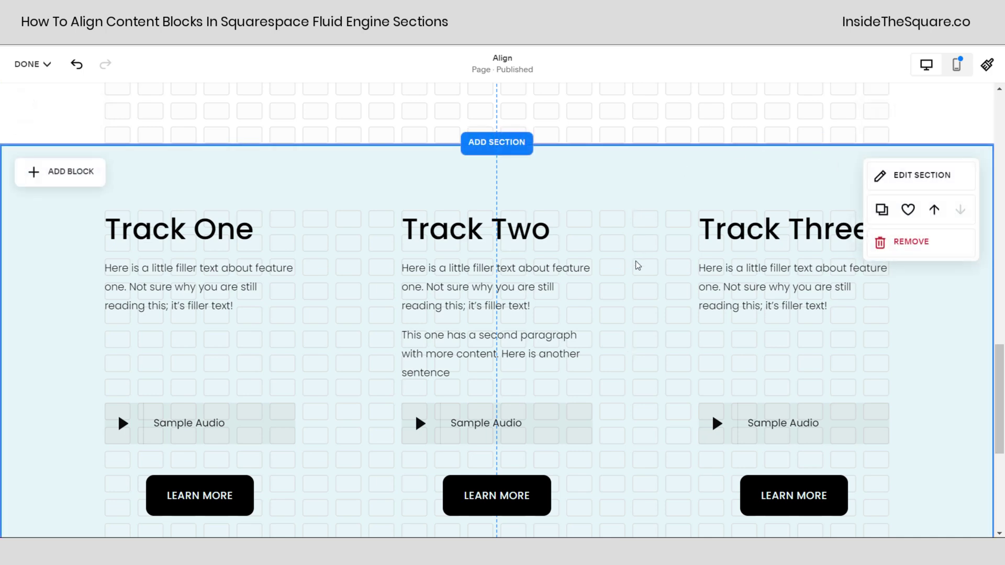
{"action": "left_click", "coordinate": [31, 64]}
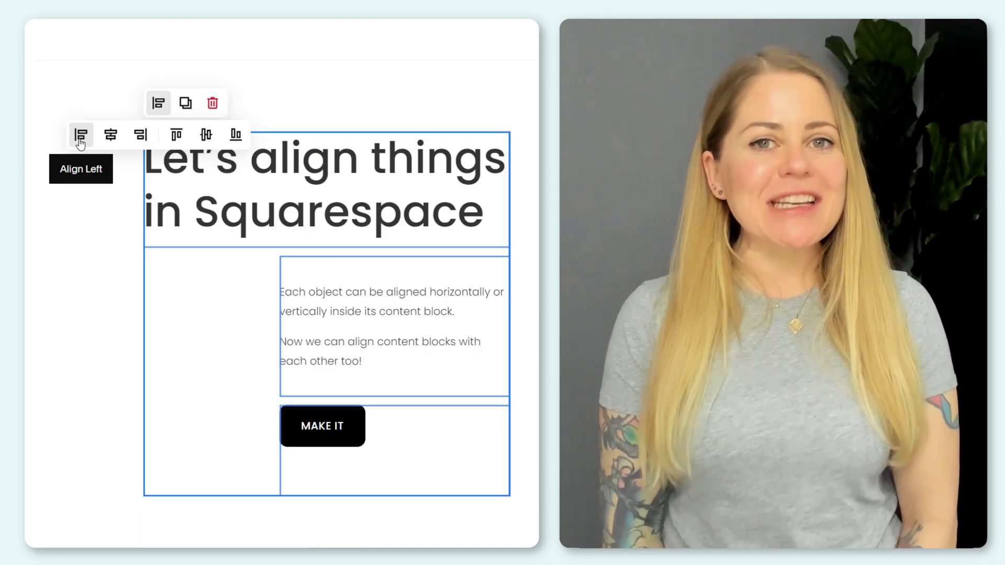
Step: Align the text and button blocks left, and set the MAKE IT button to left horizontal, bottom vertical alignment
{"action": "left_click", "coordinate": [80, 137]}
{"action": "left_click", "coordinate": [523, 344]}
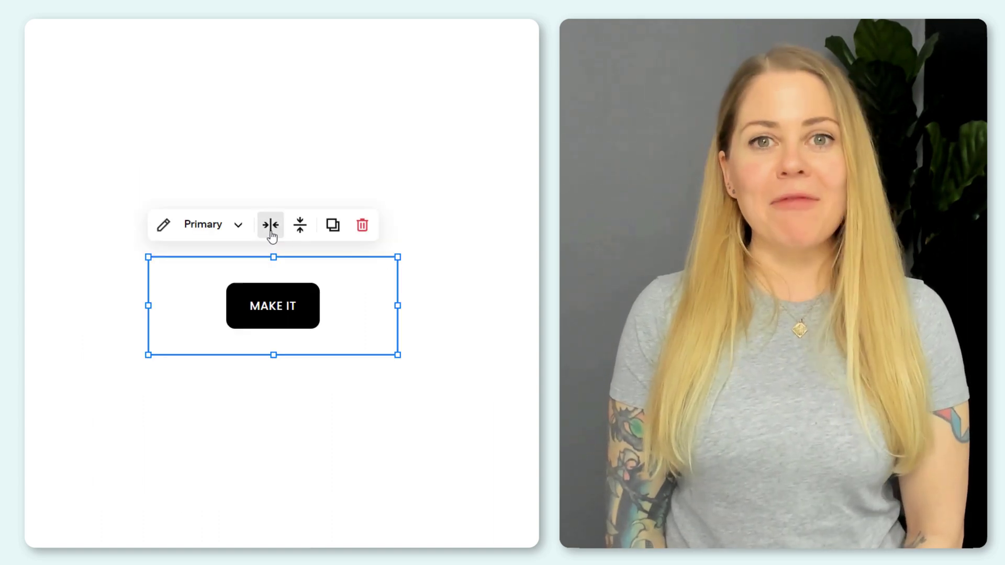
{"action": "left_click", "coordinate": [271, 226]}
{"action": "left_click", "coordinate": [237, 260]}
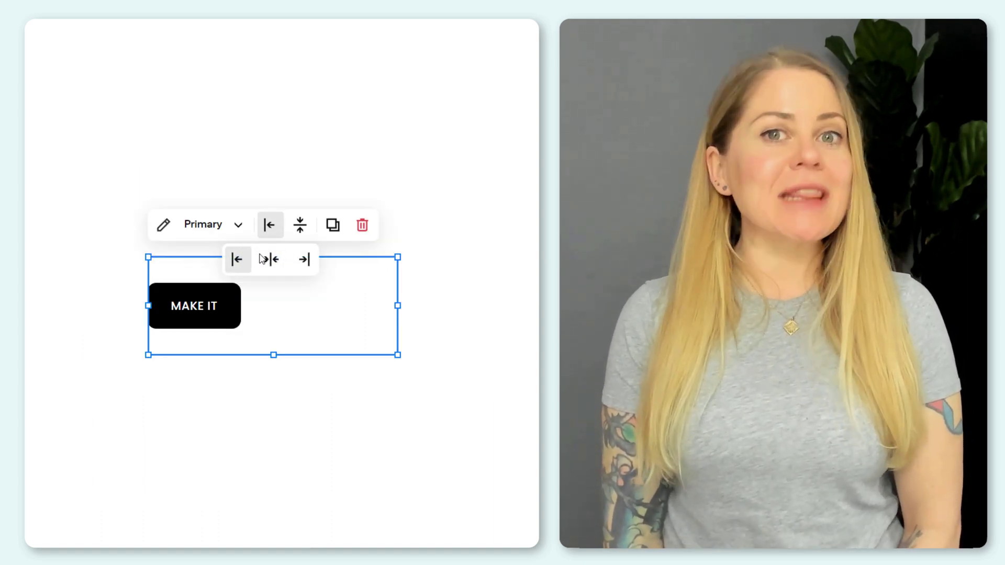
{"action": "left_click", "coordinate": [300, 225]}
{"action": "left_click", "coordinate": [338, 270]}
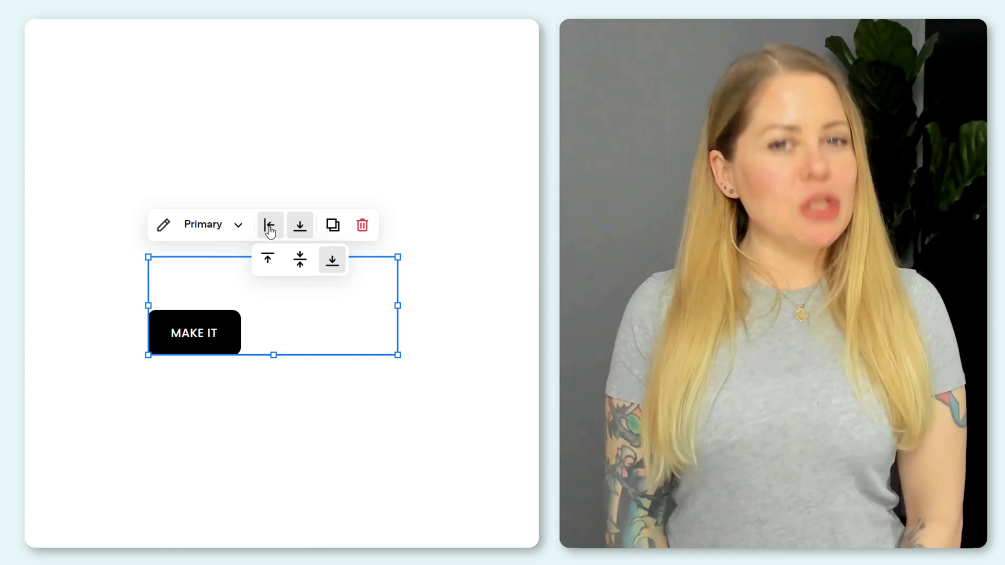